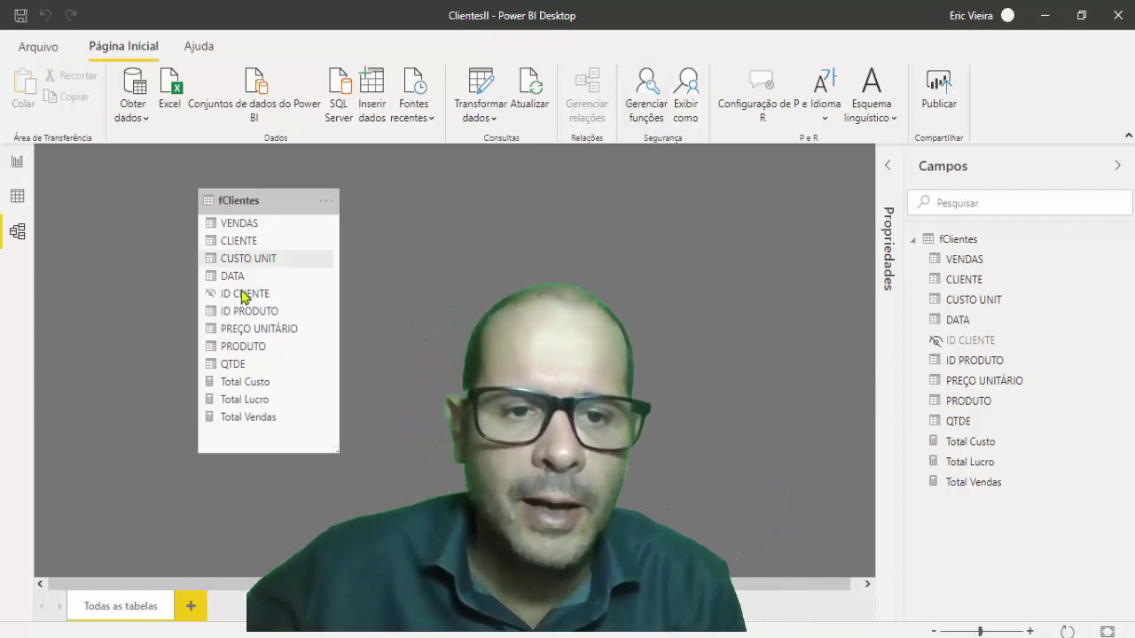
- Examine the columns of the fClientes table in the data view
left_click_drag(261, 192, 227, 196)
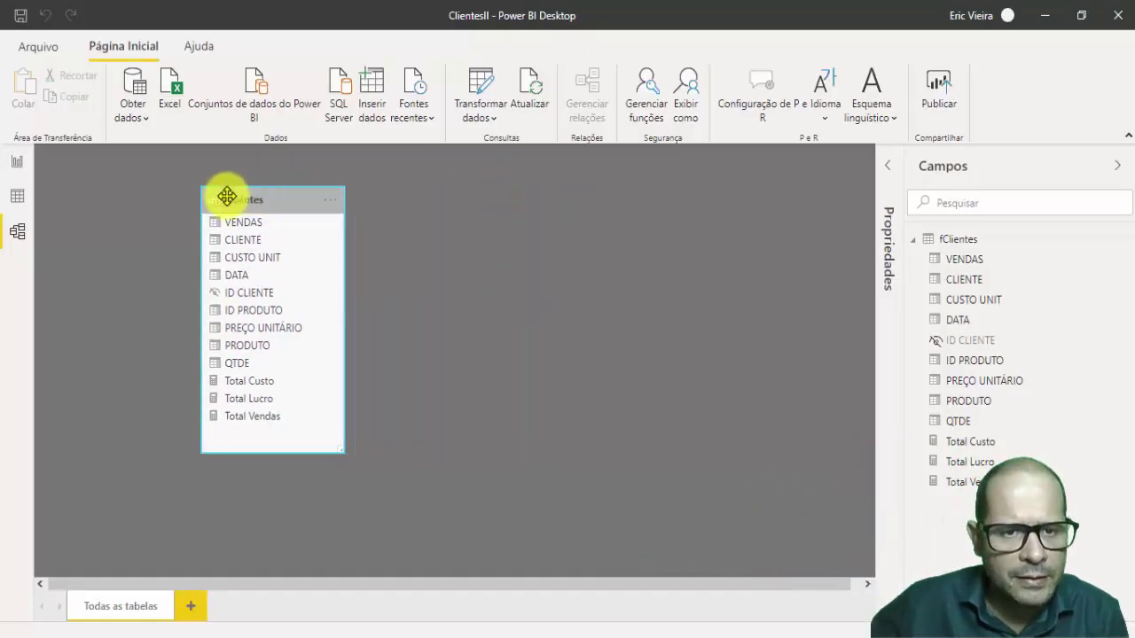
left_click(8, 197)
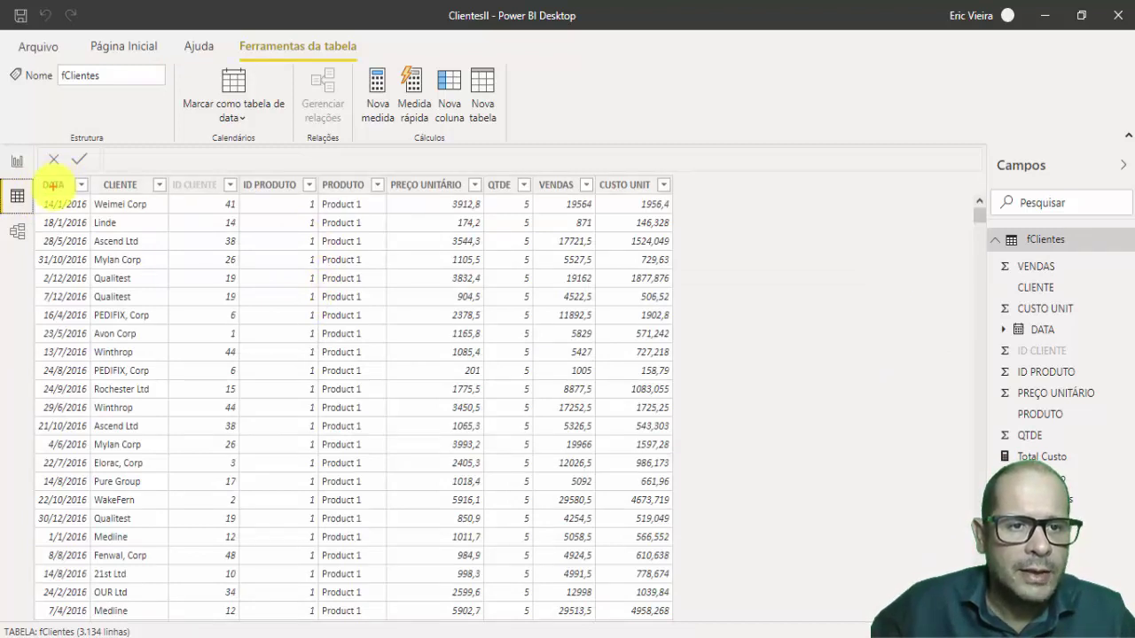
left_click_drag(190, 186, 328, 184)
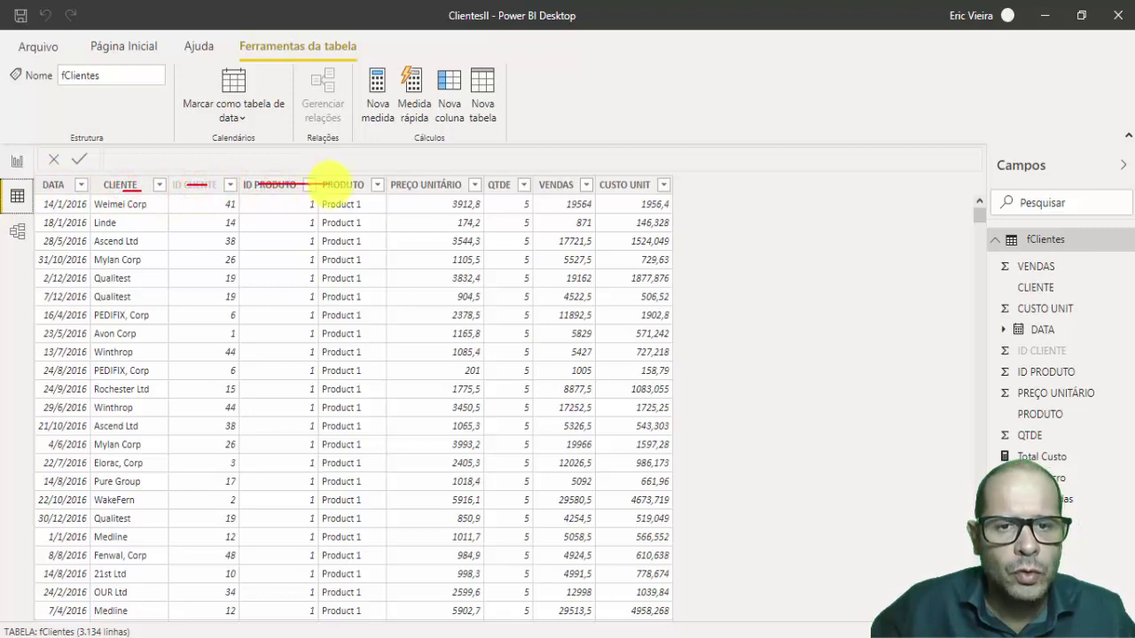
left_click_drag(408, 187, 717, 228)
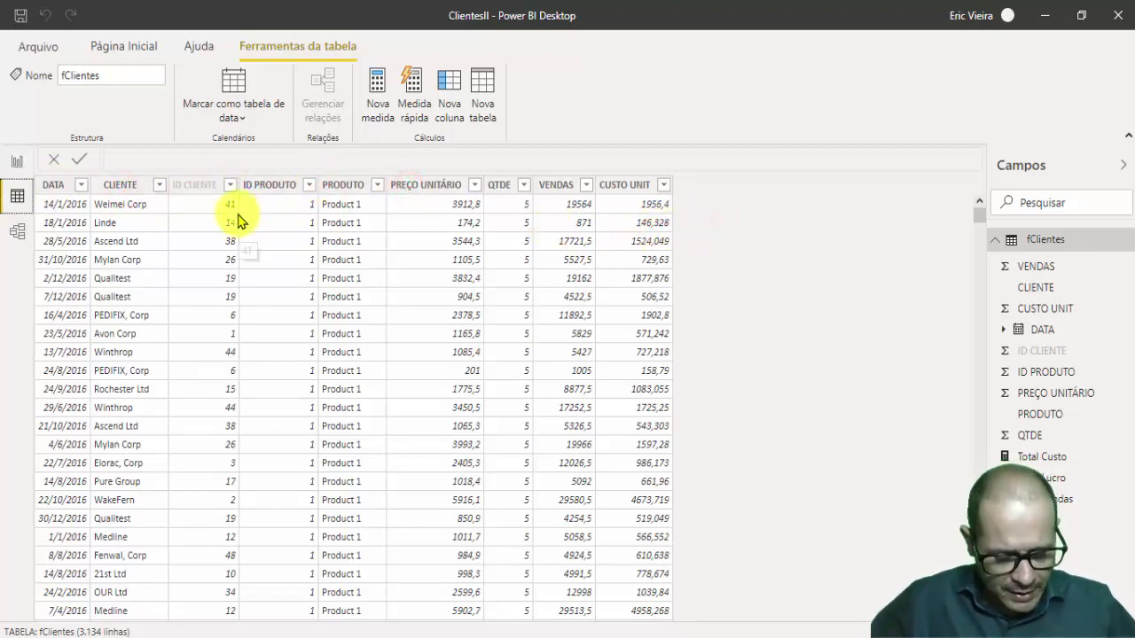
mouse_move(96, 174)
left_mouse_down()
mouse_move(209, 172)
mouse_move(254, 298)
mouse_move(228, 537)
mouse_move(133, 637)
mouse_move(60, 502)
mouse_move(81, 172)
left_mouse_up()
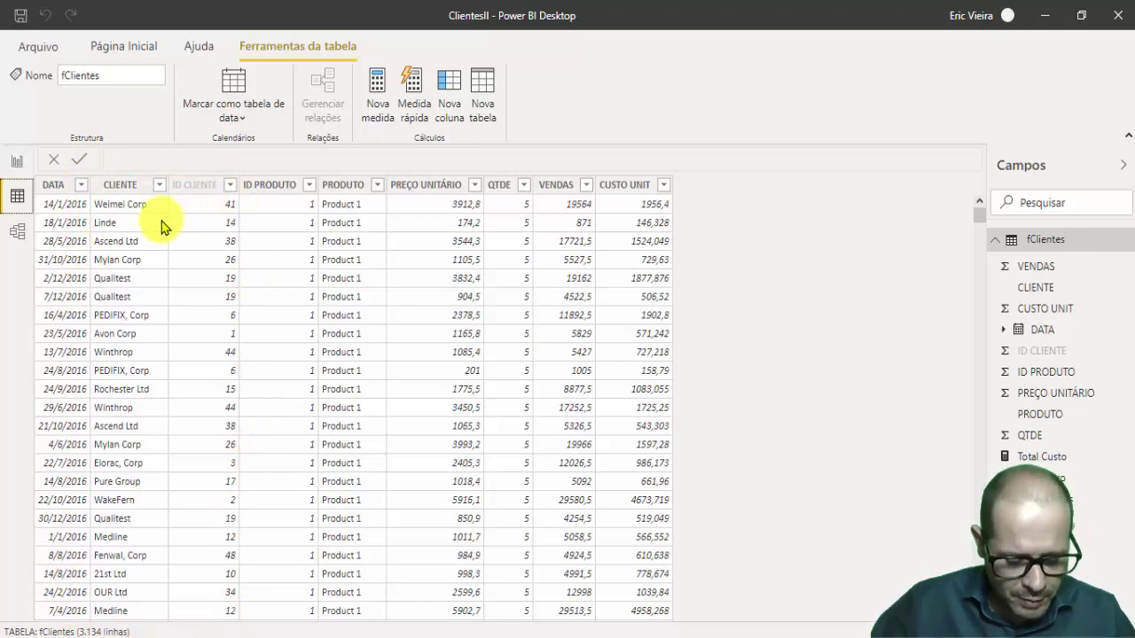
left_click_drag(139, 196, 150, 146)
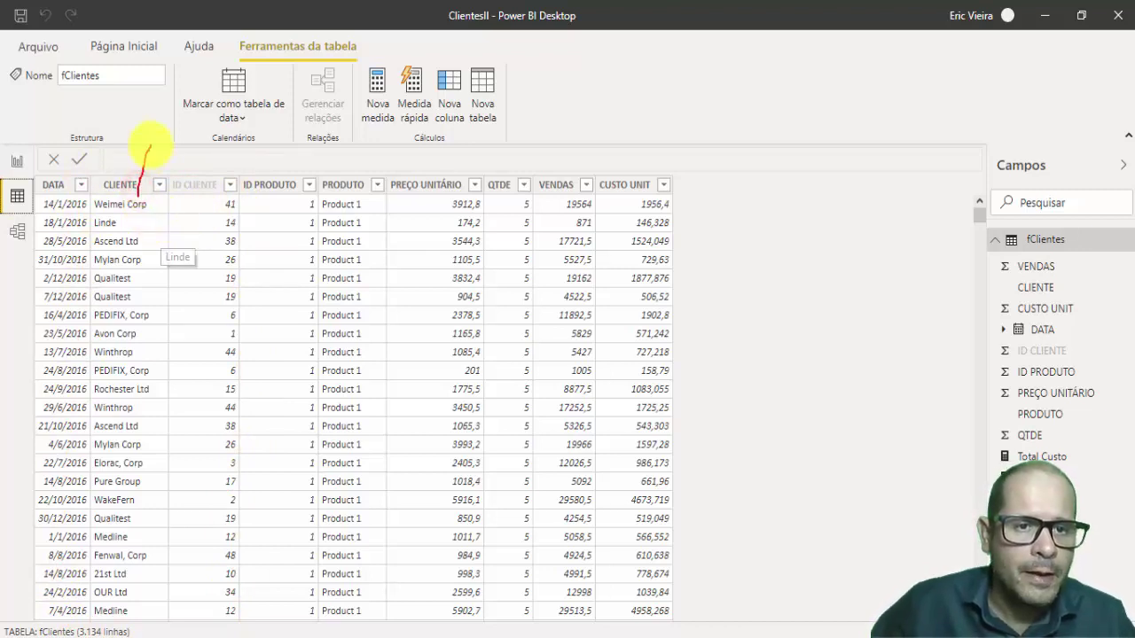
left_click_drag(180, 197, 237, 166)
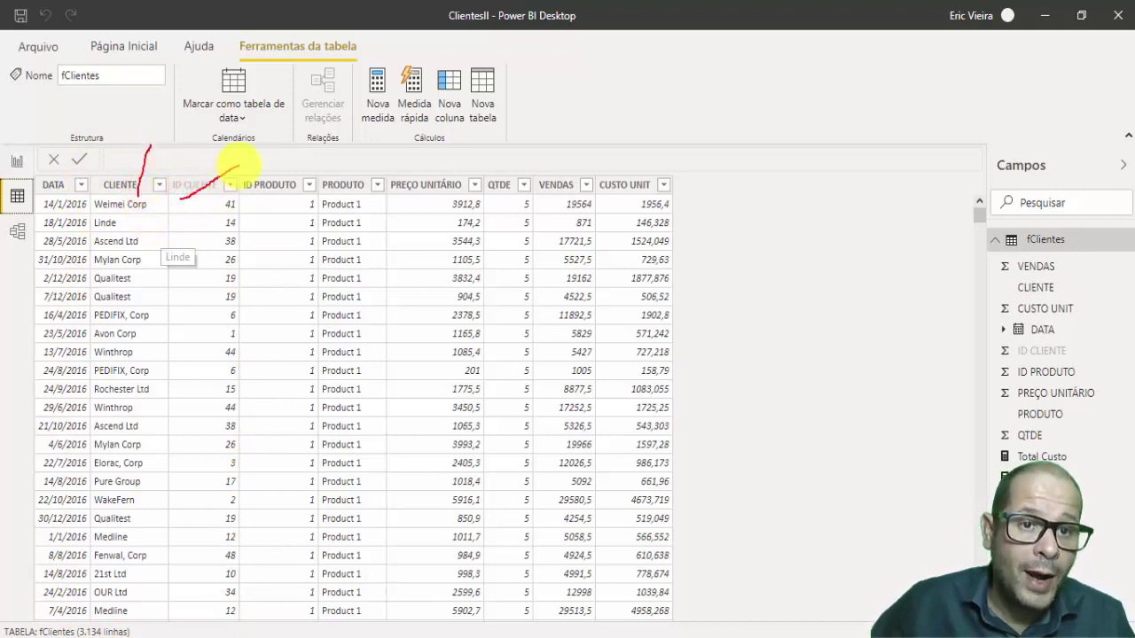
- Unhide the ID CLIENTE column of the fClientes table
left_click(183, 188)
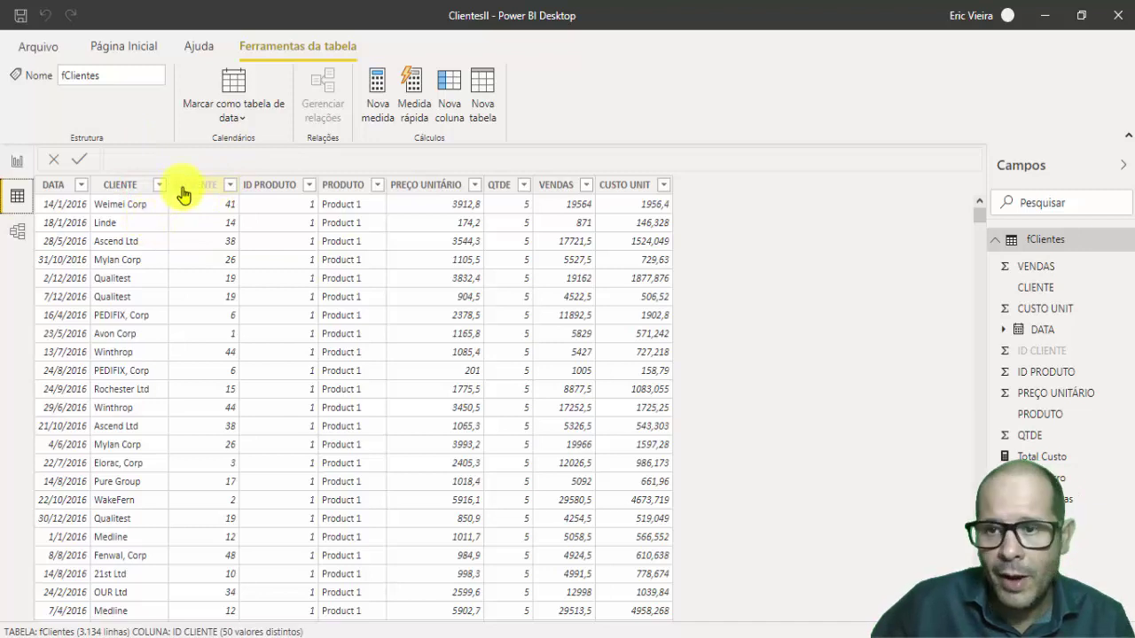
left_click(1115, 352)
left_click(968, 498)
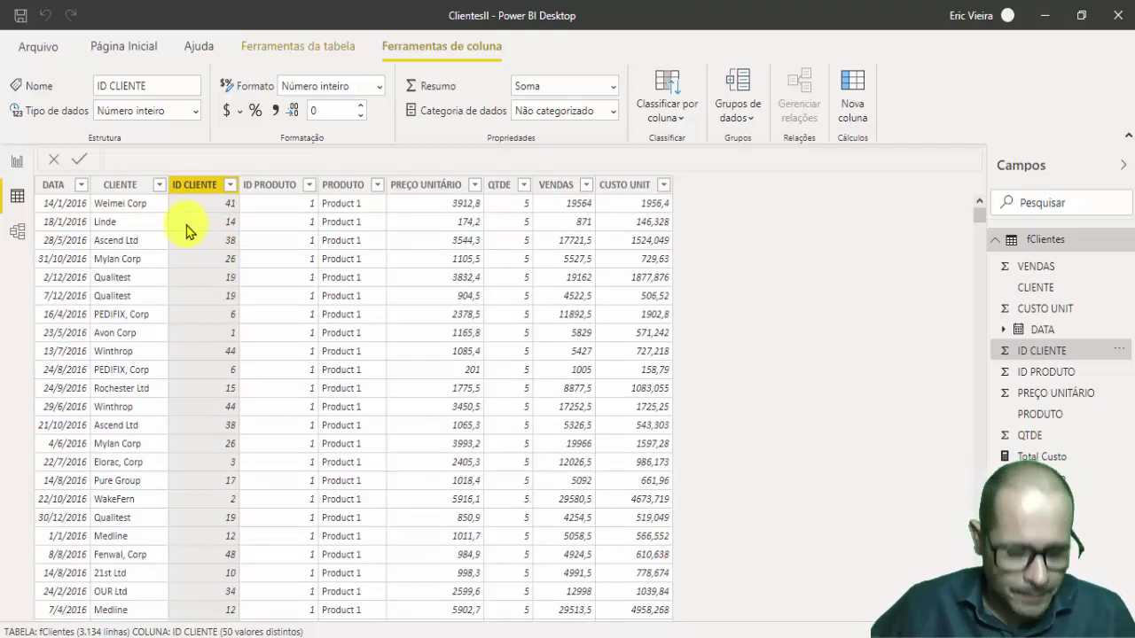
left_click_drag(138, 247, 182, 233)
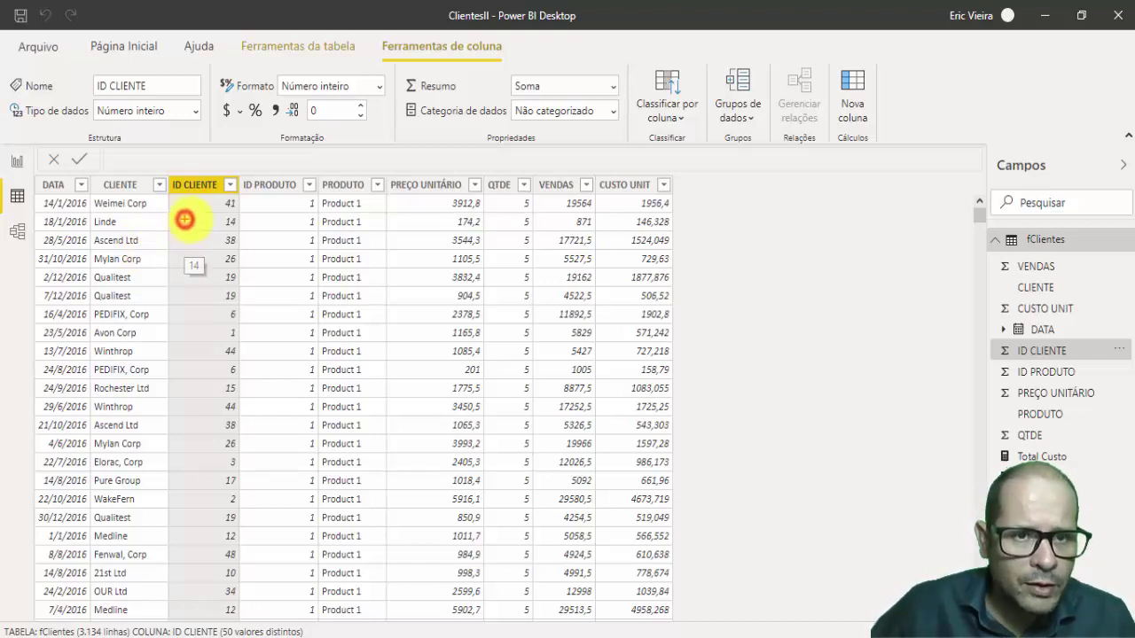
left_click_drag(184, 219, 213, 219)
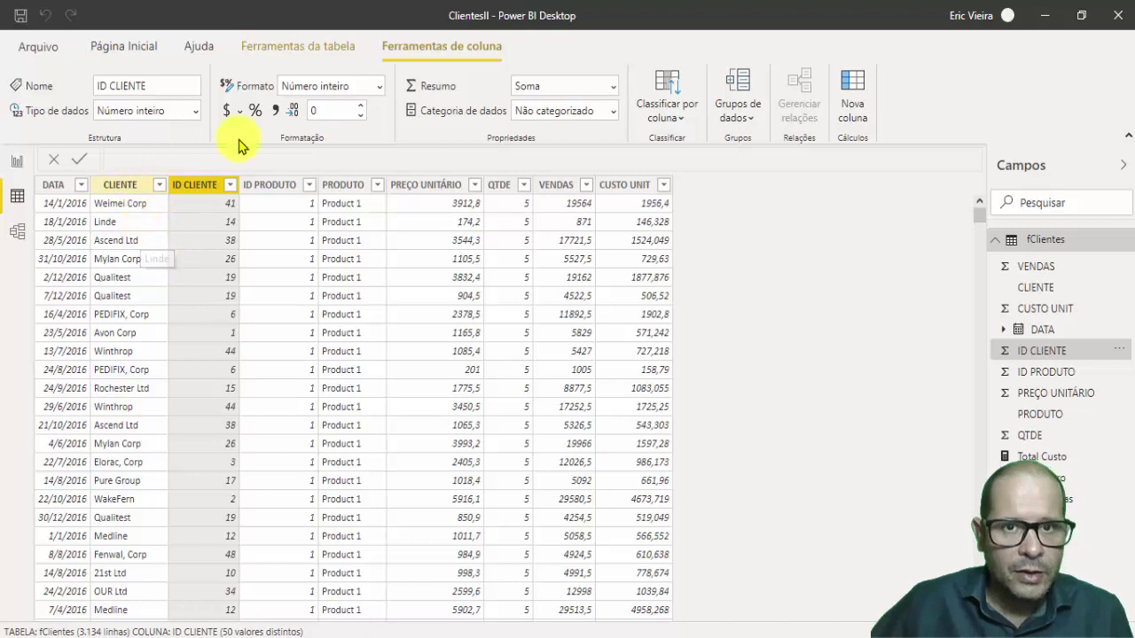
- Open the Power Query Editor and duplicate the fClientes query
left_click(123, 49)
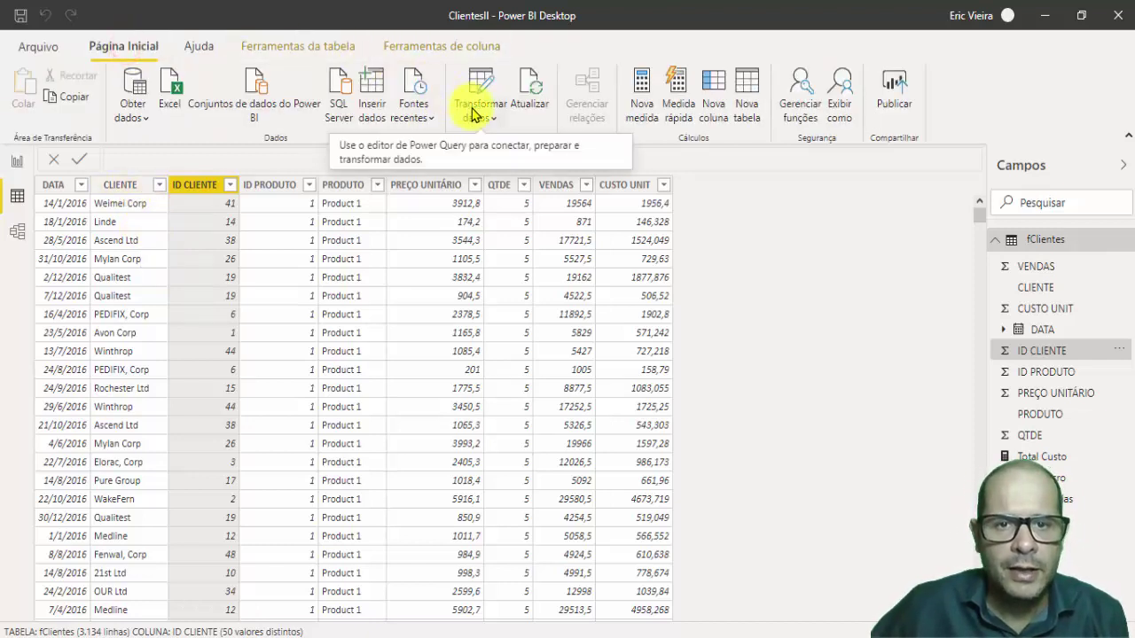
left_click(480, 111)
left_click(508, 146)
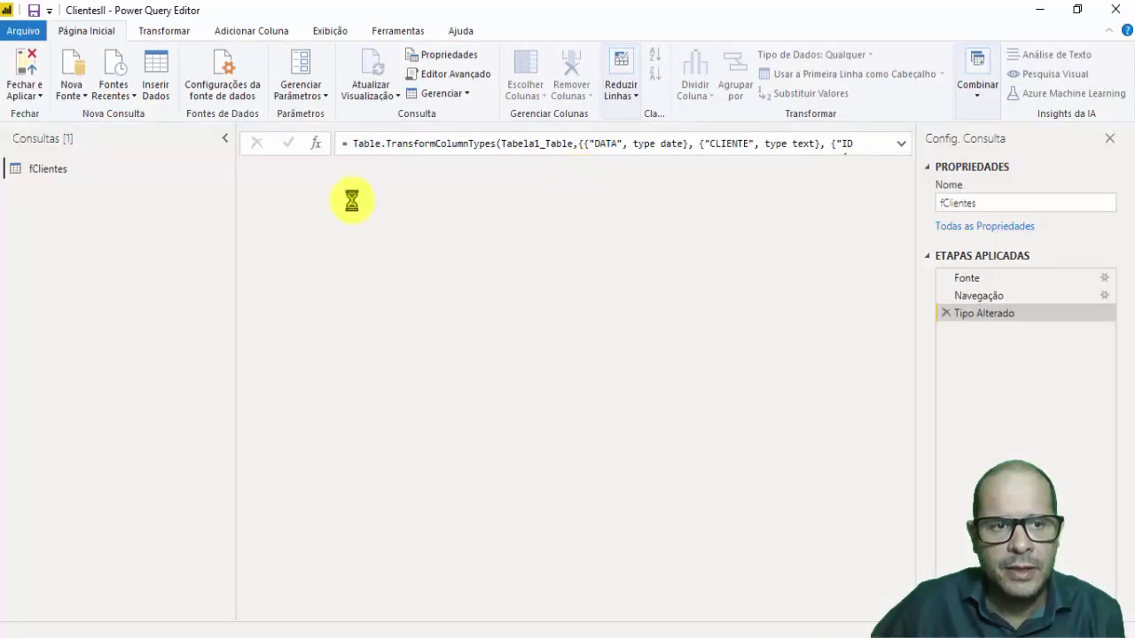
left_click(28, 169)
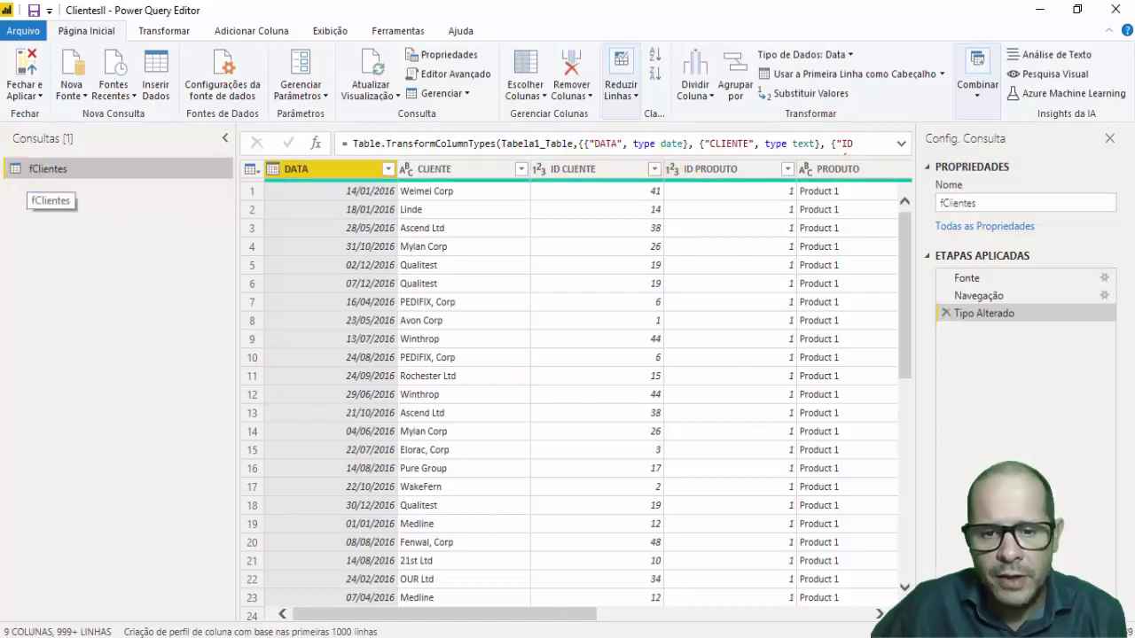
scroll(491, 619, "right", 5)
scroll(486, 611, "left", 5)
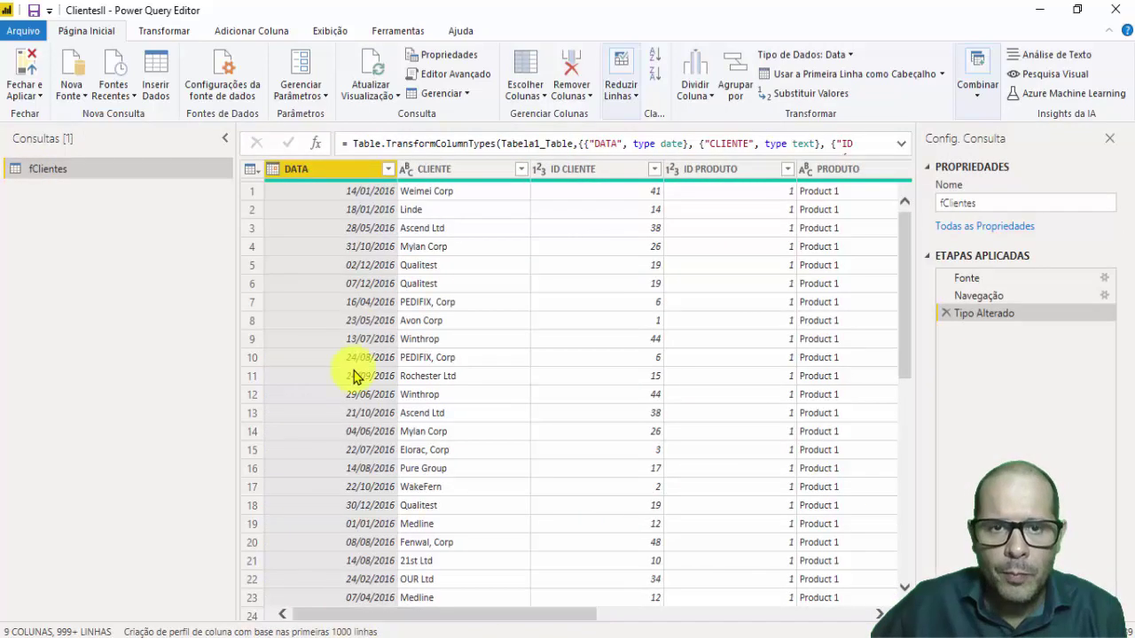
right_click(71, 170)
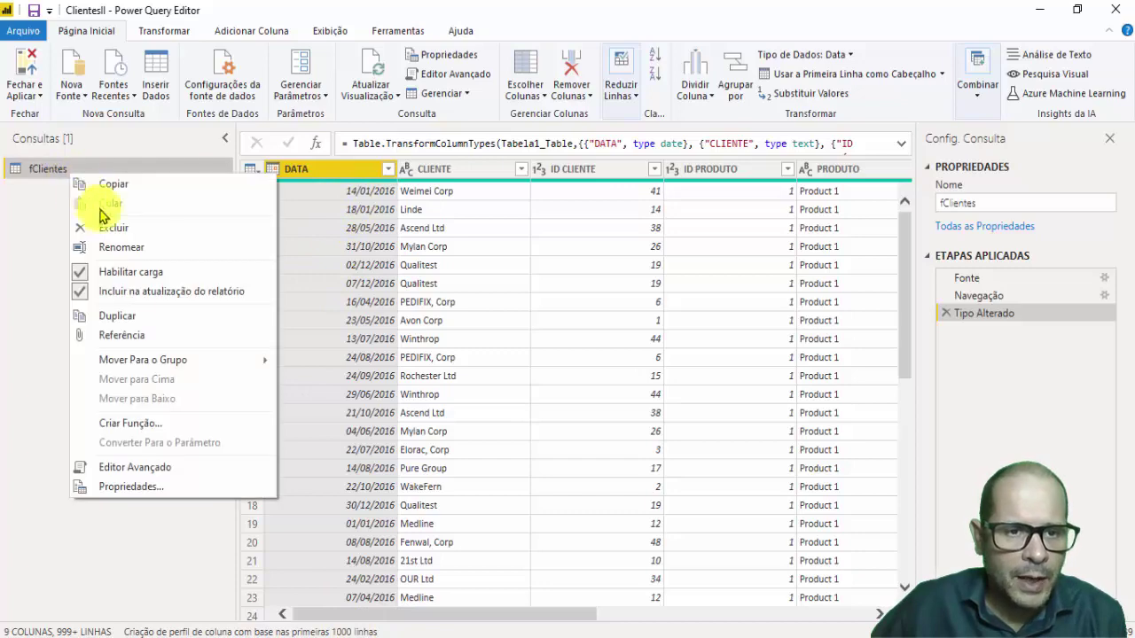
left_click(142, 335)
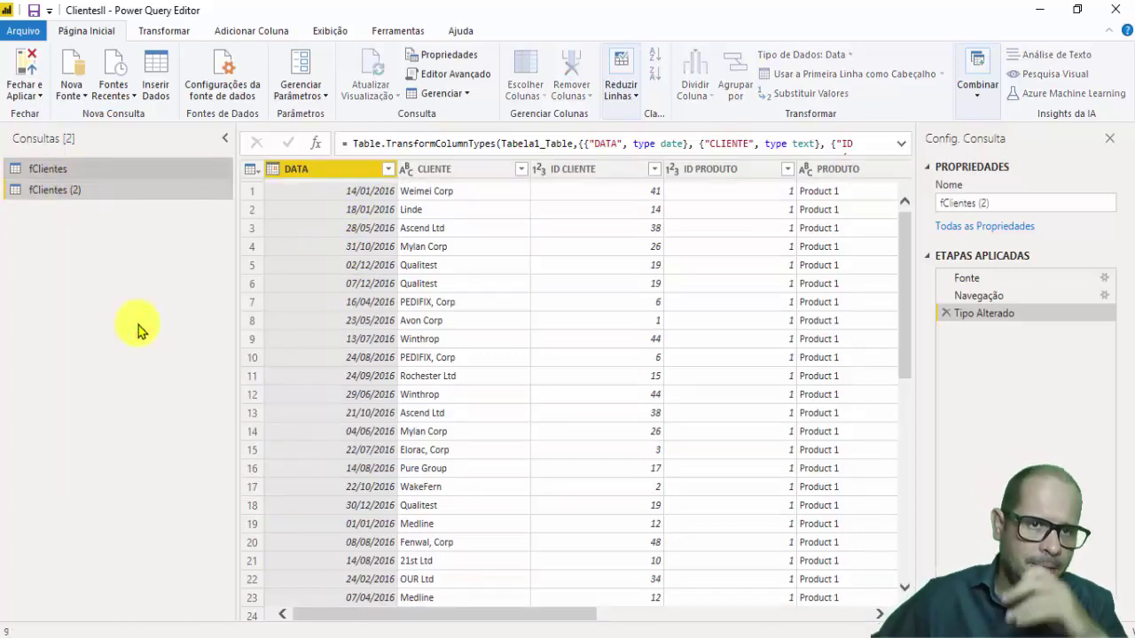
- Keep only the CLIENTE and ID CLIENTE columns in the duplicated query by removing all other columns
left_click(436, 169)
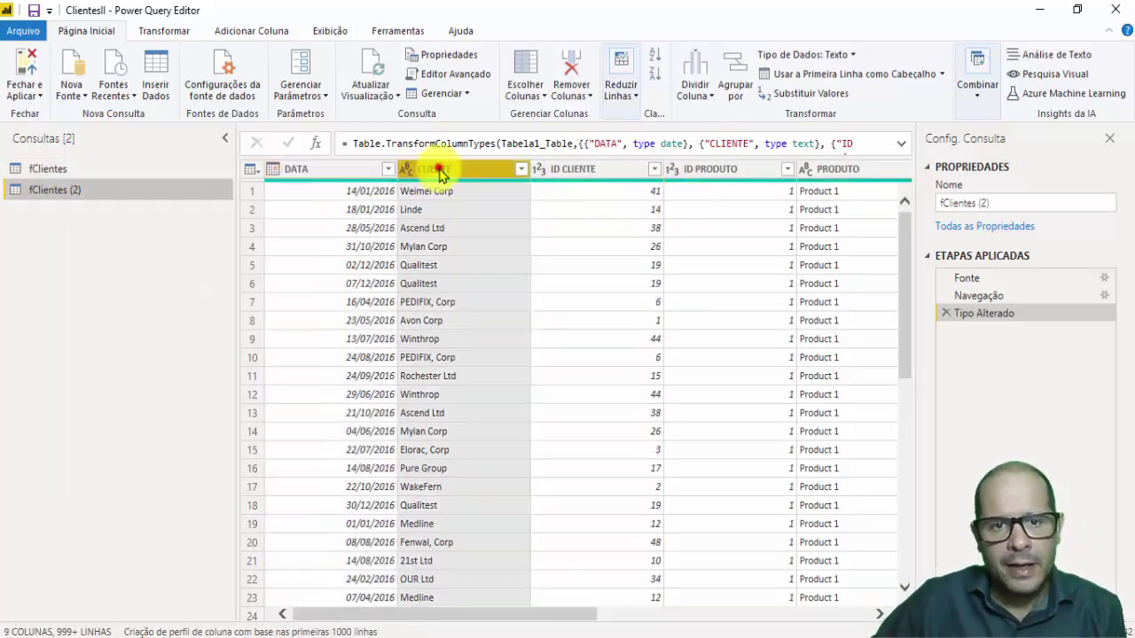
left_click(573, 171, "ctrl")
right_click(573, 176)
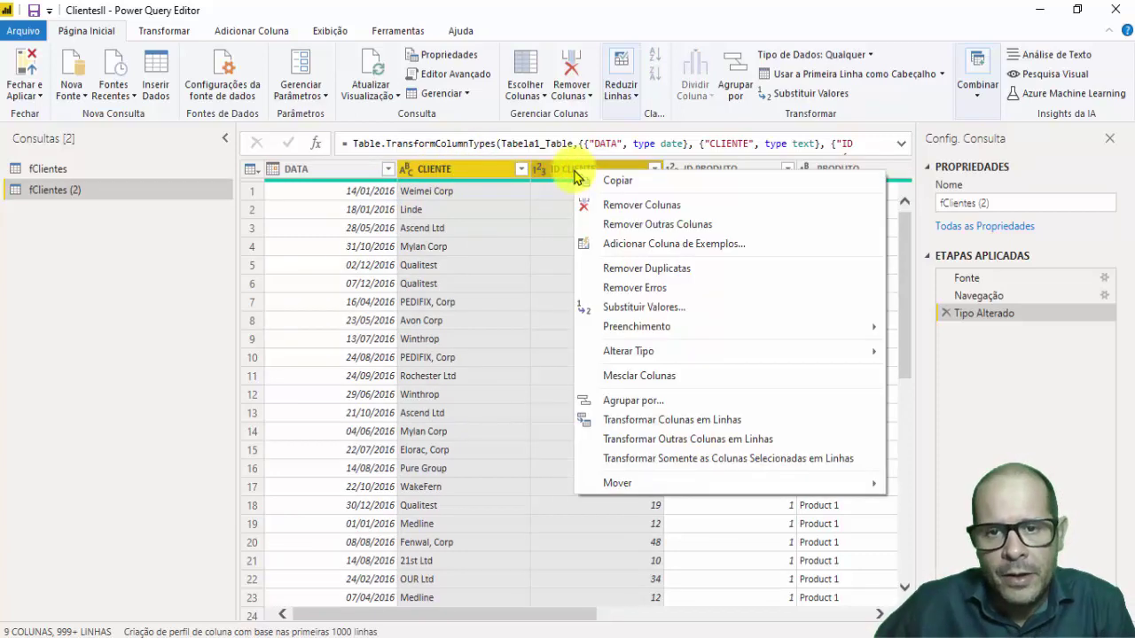
left_click(652, 225)
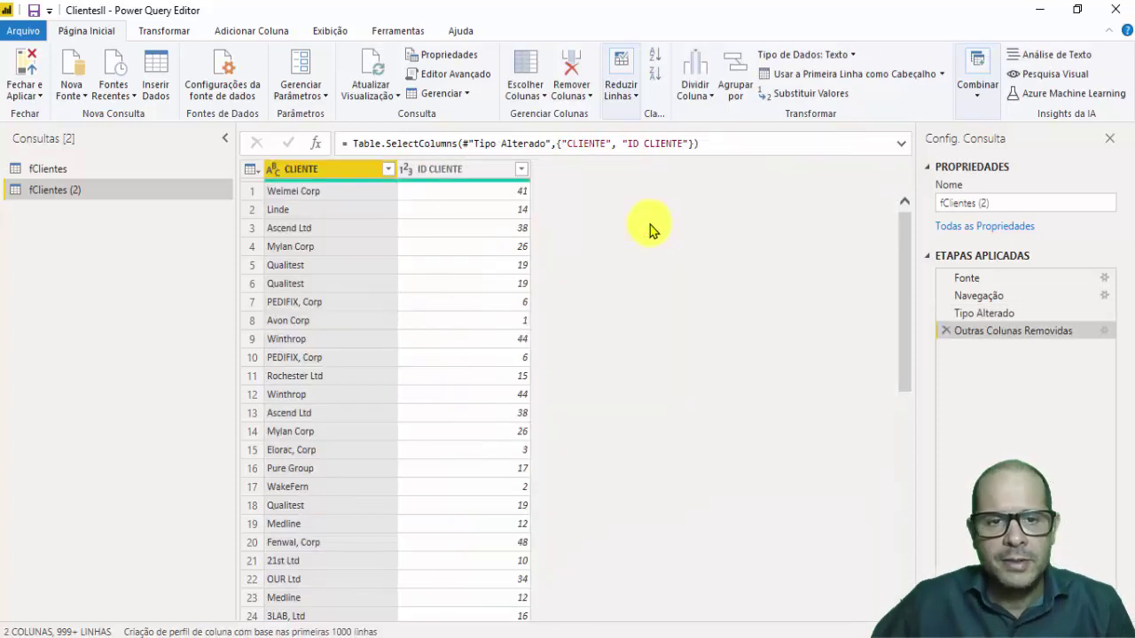
- Remove duplicate rows from the duplicated query based on ID CLIENTE and review the client list
left_click(459, 172)
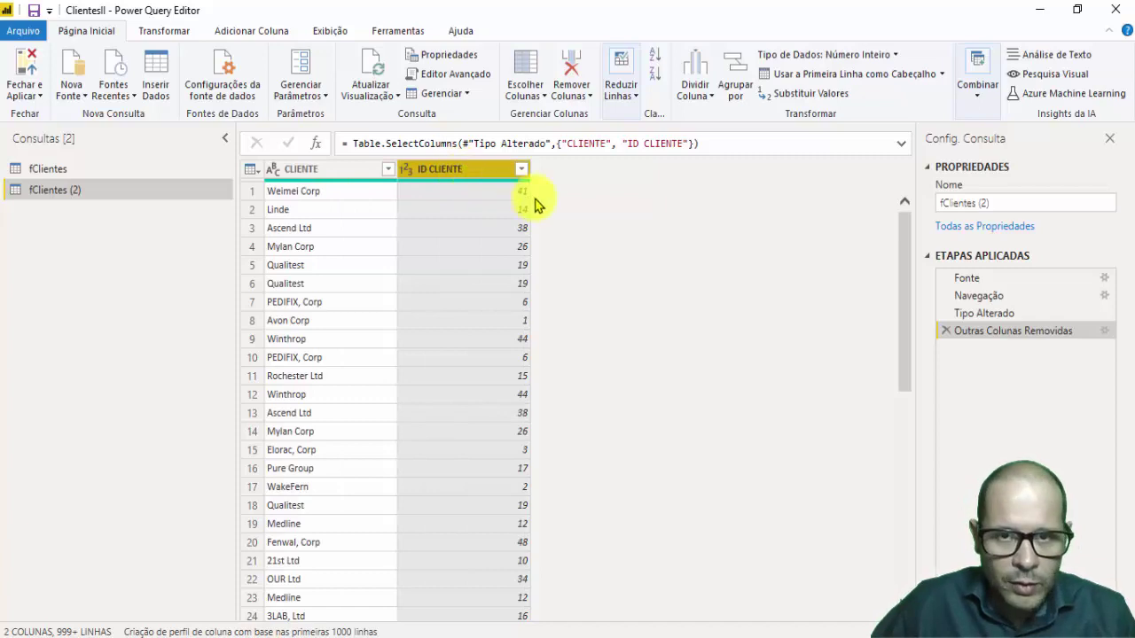
left_click_drag(534, 207, 565, 378)
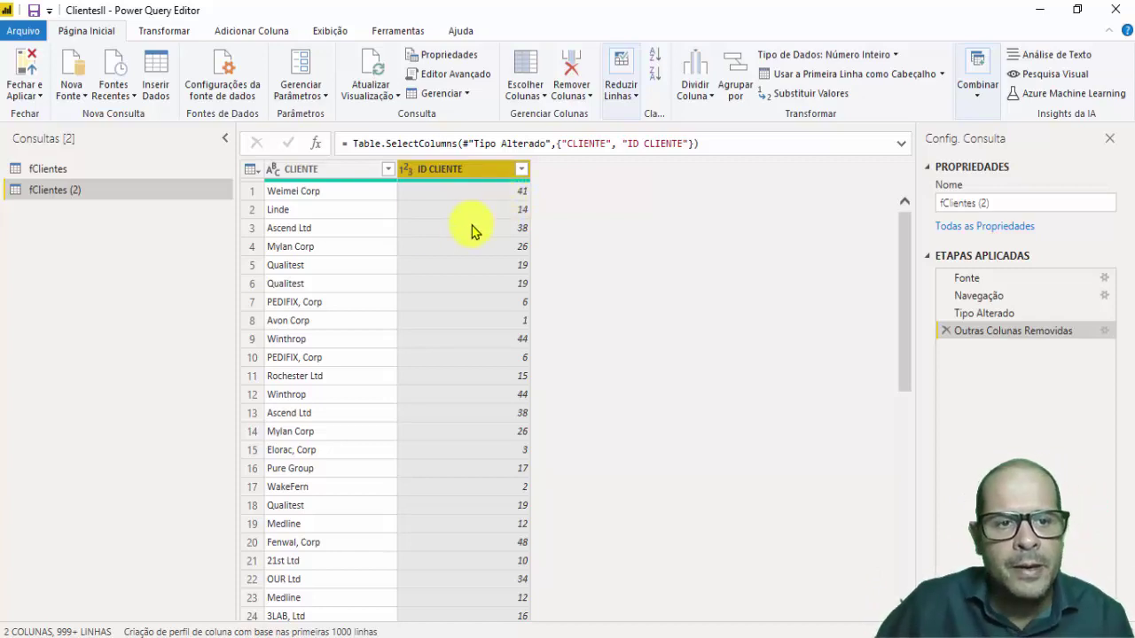
right_click(454, 175)
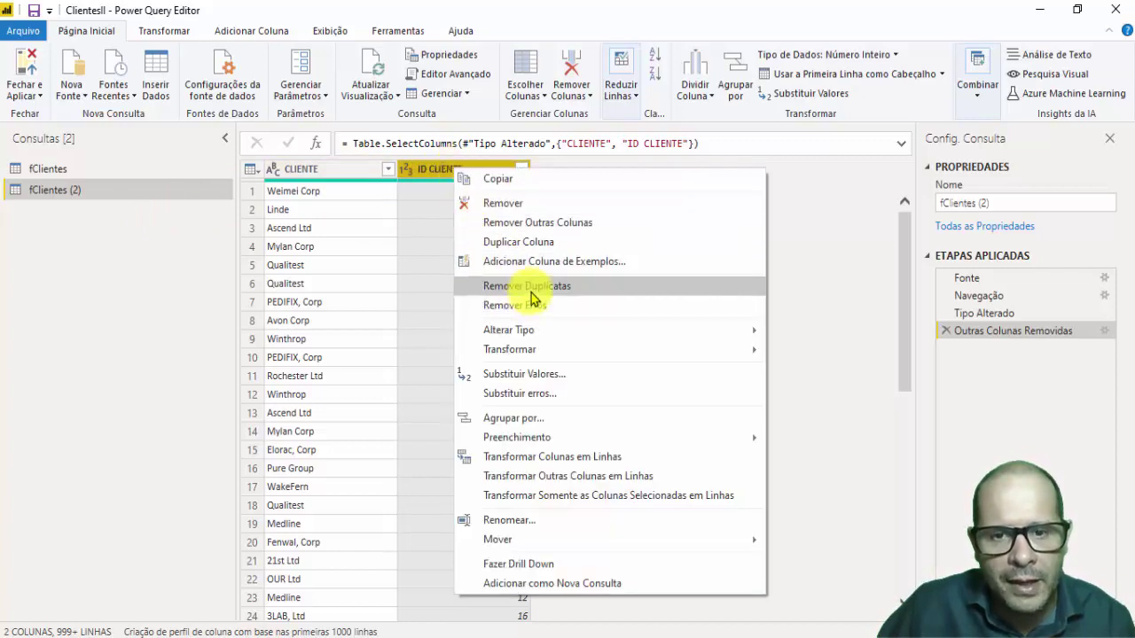
left_click(532, 287)
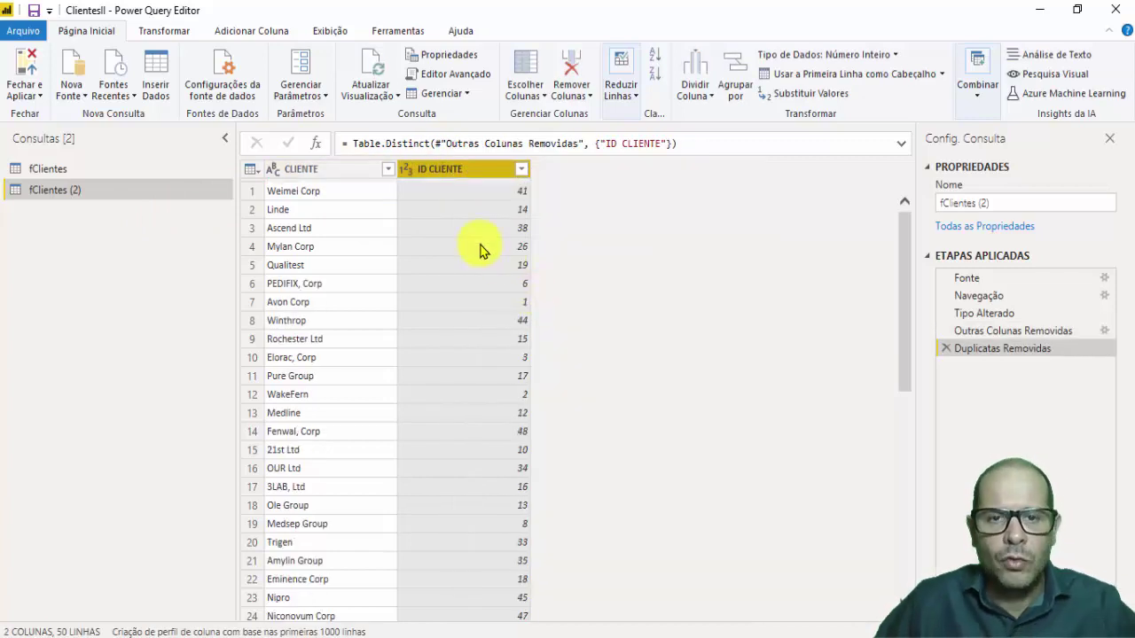
scroll(299, 487, "down", 9)
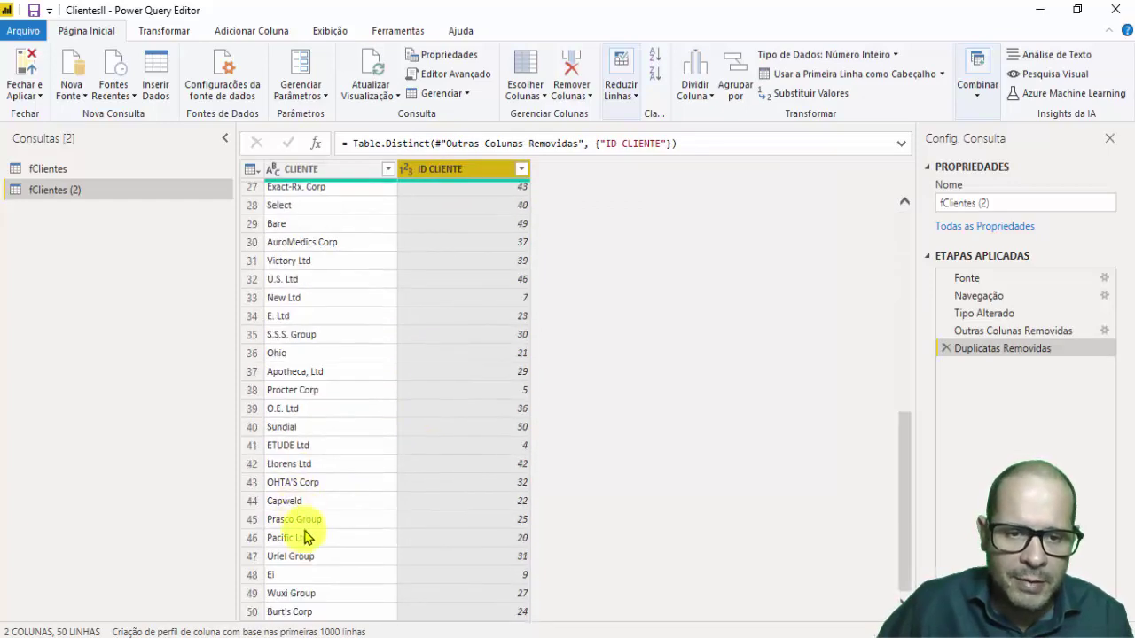
scroll(304, 539, "up", 9)
scroll(310, 545, "down", 9)
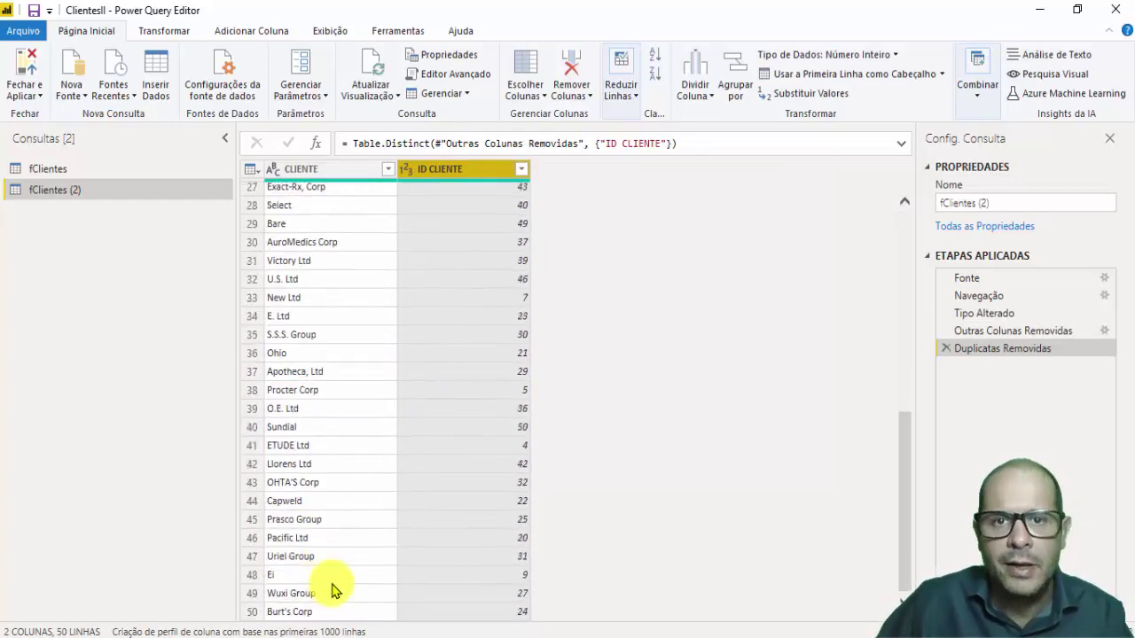
scroll(306, 496, "up", 7)
scroll(299, 435, "up", 2)
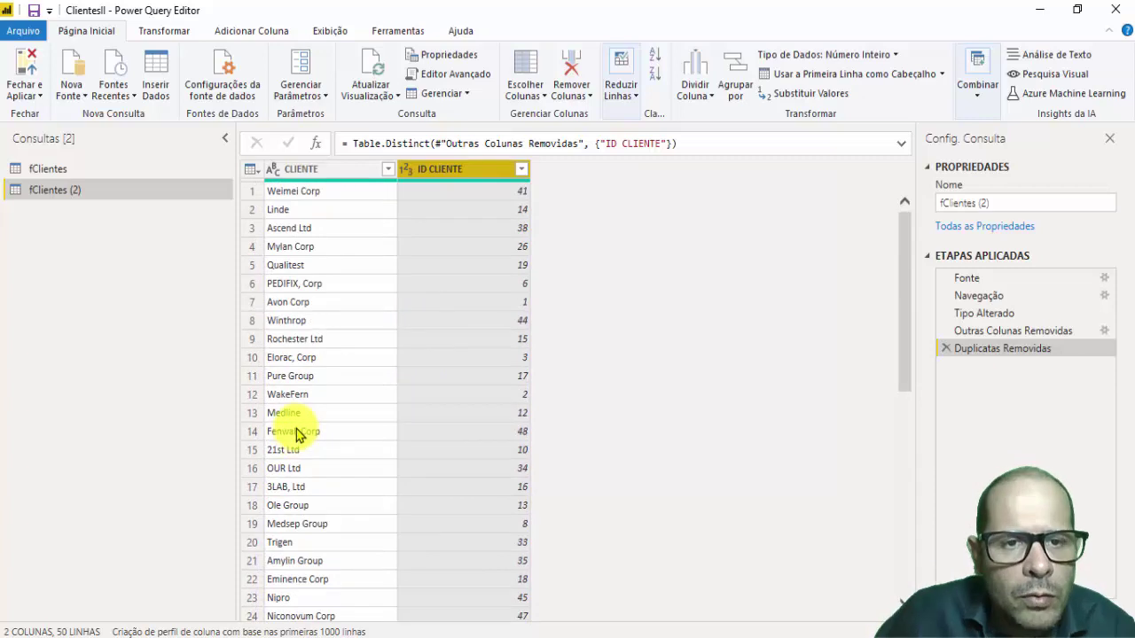
scroll(297, 434, "down", 9)
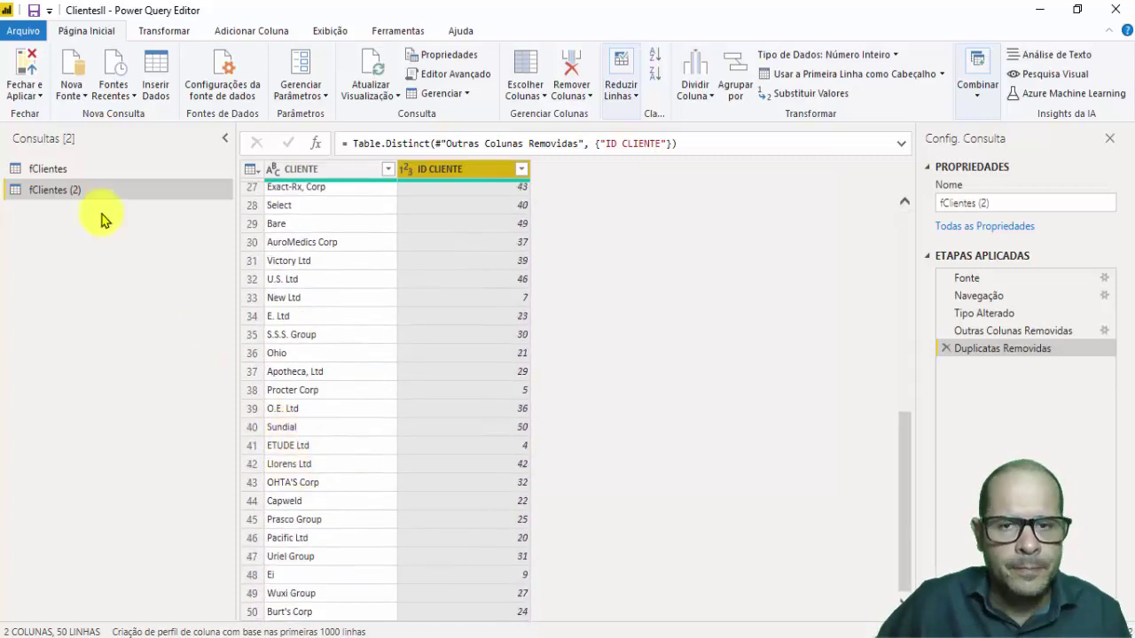
- Rename the duplicated query as dclientes, then close the query editor and apply the changes to the model
left_click(1031, 205)
type("dc")
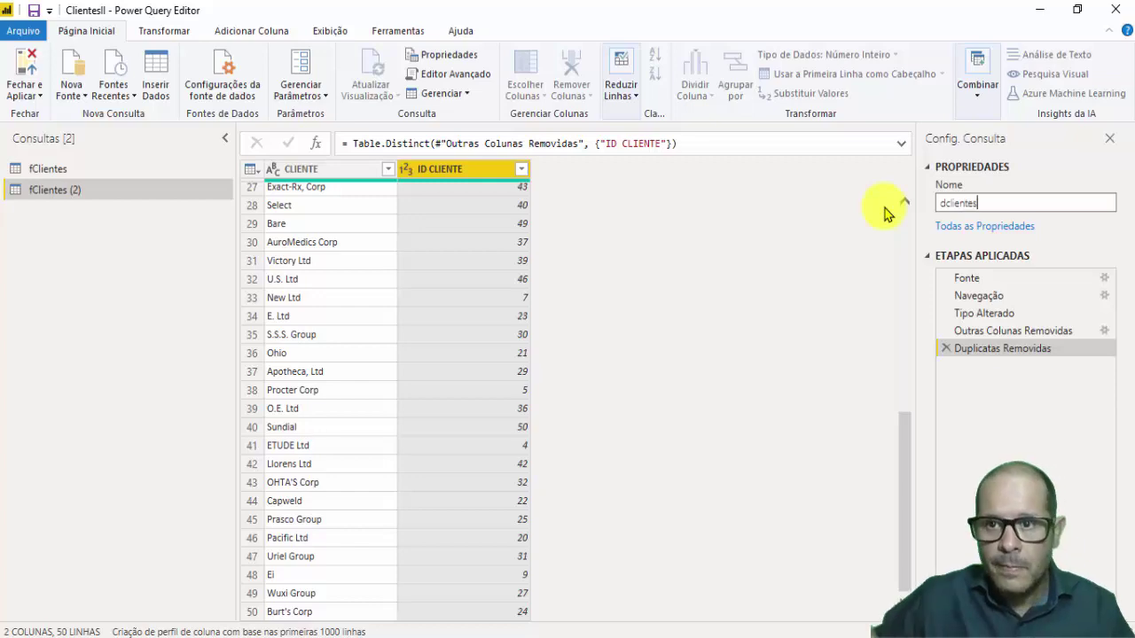
key("Return")
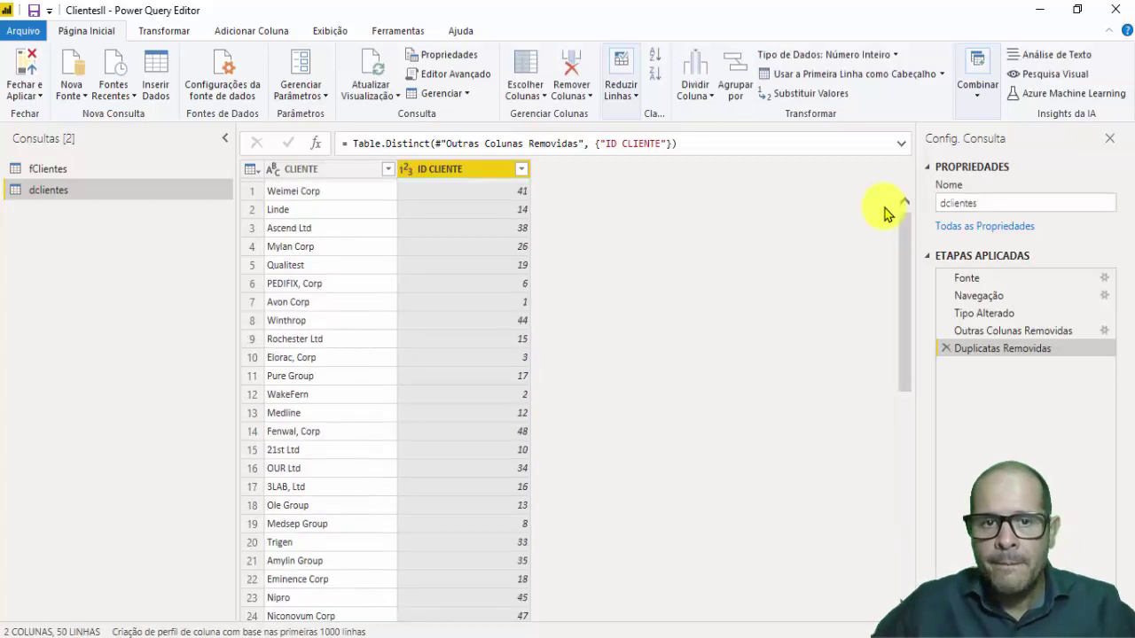
left_click(39, 93)
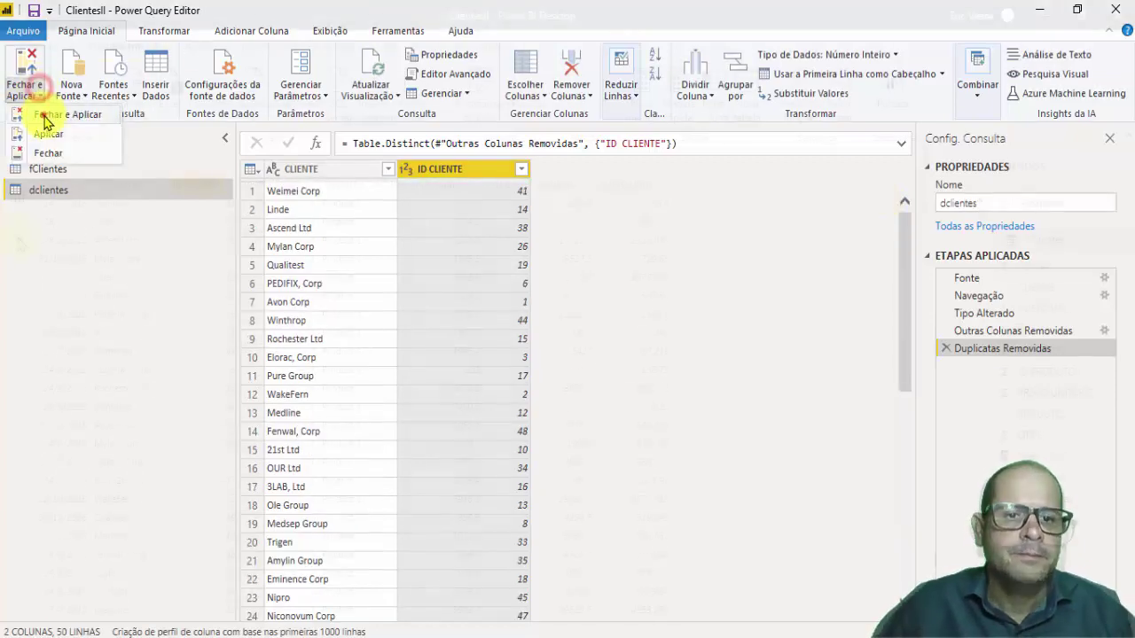
left_click(35, 108)
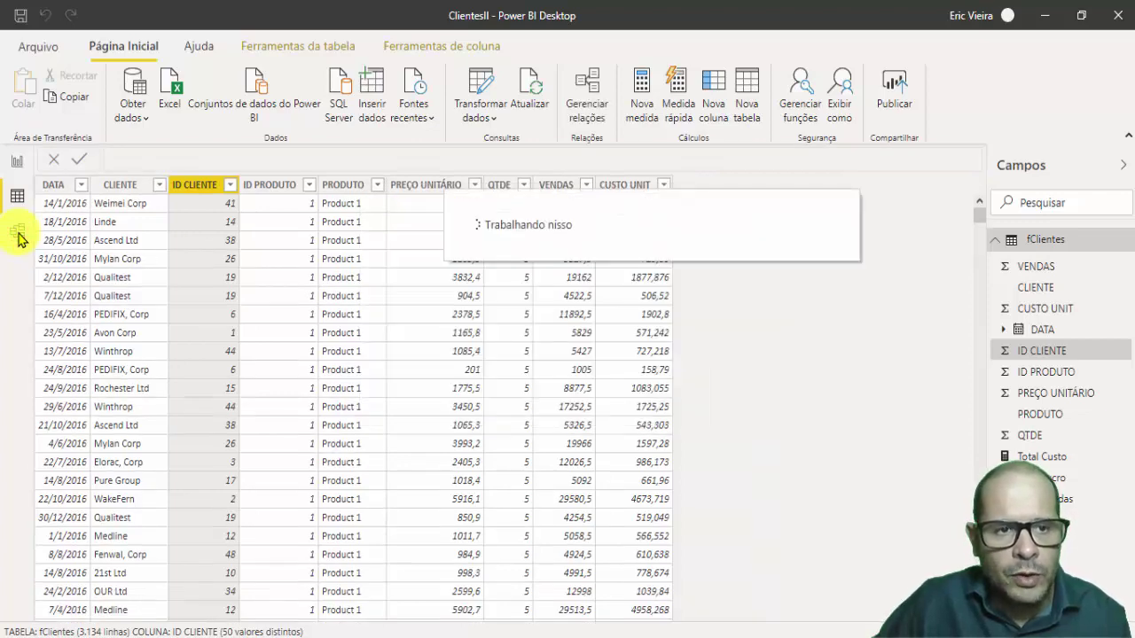
- Examine the relationship between the fClientes and dclientes tables in the model view
left_click(17, 232)
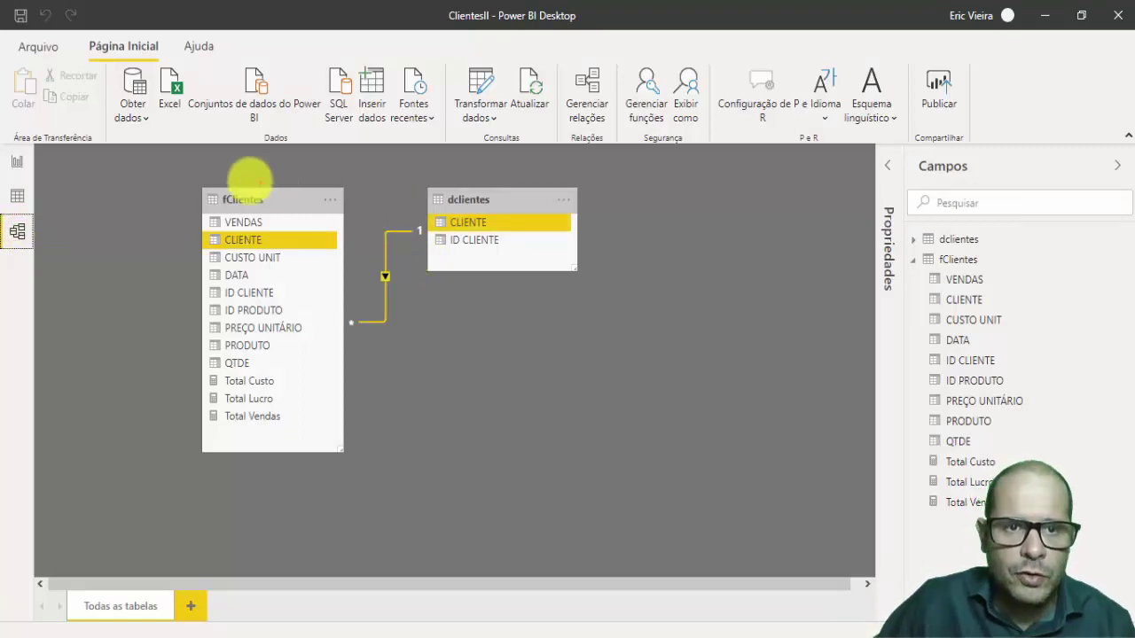
mouse_move(189, 171)
left_mouse_down()
mouse_move(570, 177)
mouse_move(385, 342)
mouse_move(372, 261)
left_mouse_up()
key("Escape")
left_click(385, 241)
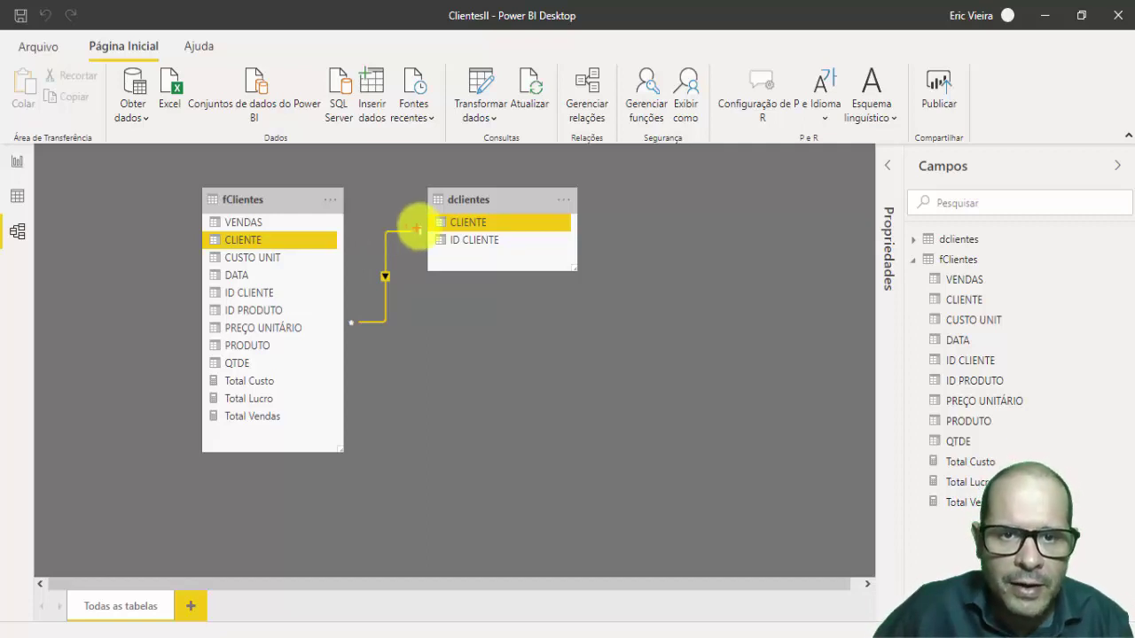
left_click(432, 223)
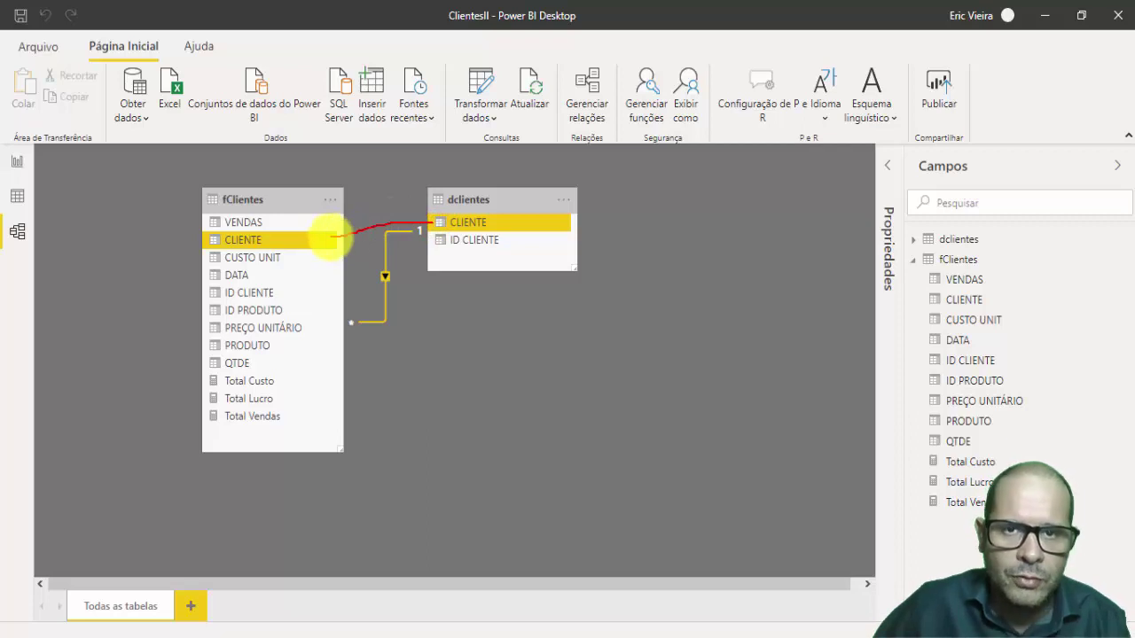
- Delete the existing relationship between the fClientes and dclientes tables and confirm the deletion
left_click(557, 280)
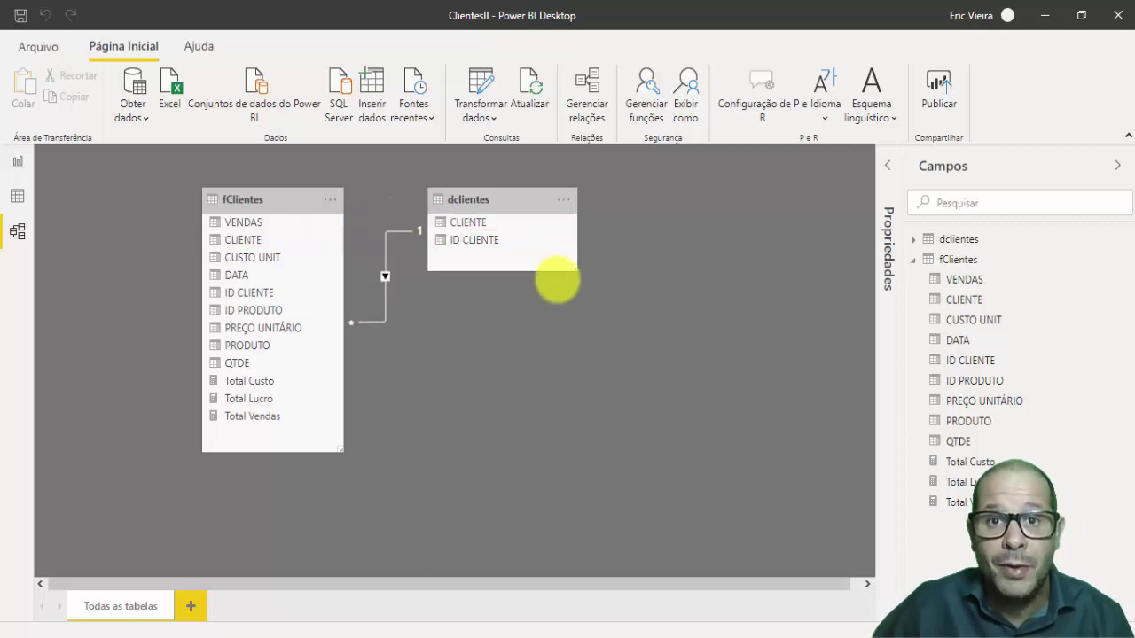
left_click(385, 236)
right_click(388, 238)
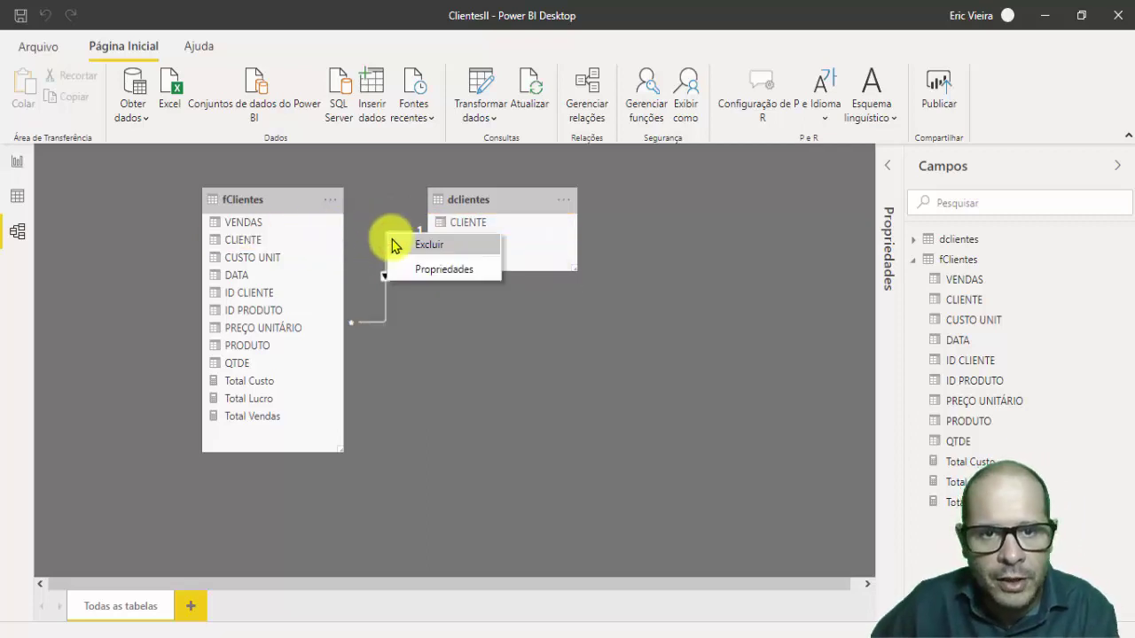
left_click(405, 246)
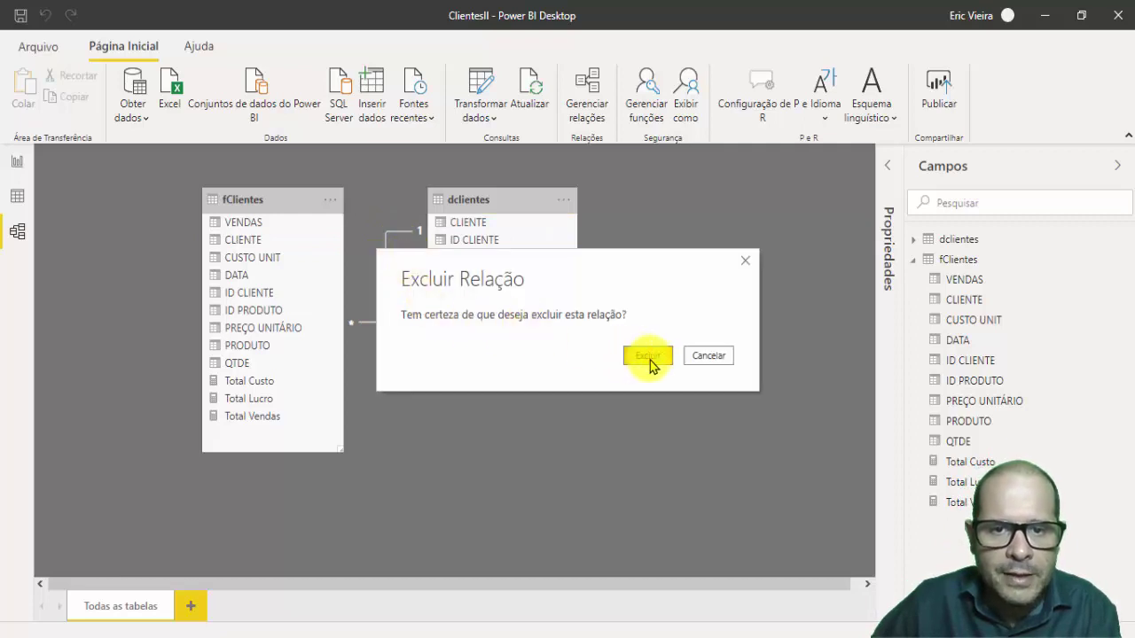
left_click(642, 356)
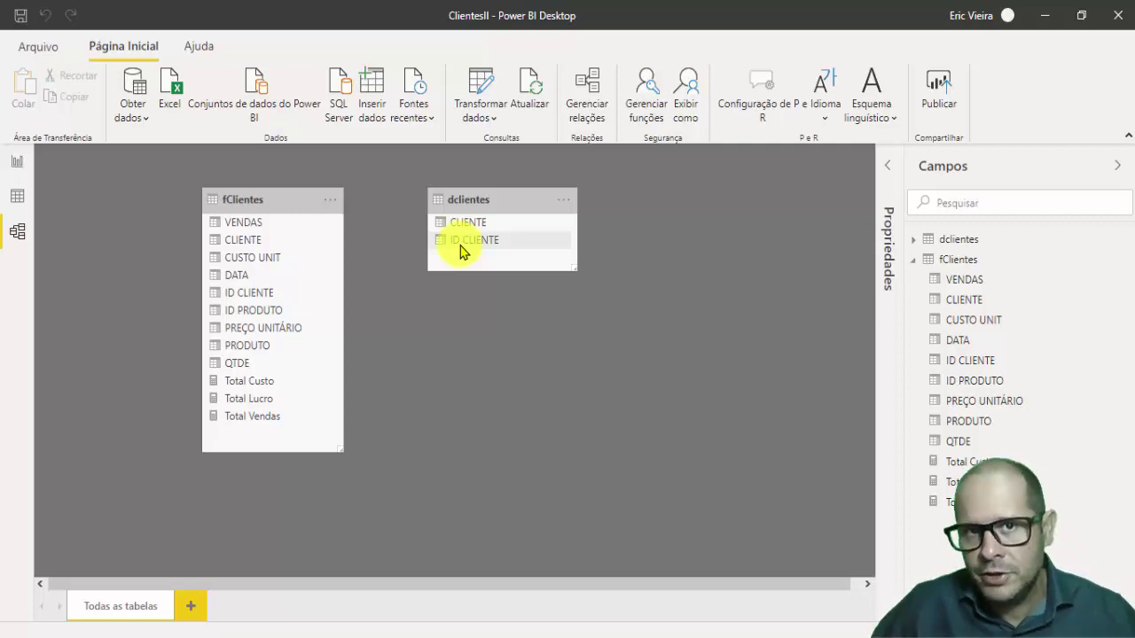
- Relate ID CLIENTE in dclientes to ID CLIENTE in fClientes, and move the dclientes table slightly away from fClientes
left_click_drag(458, 252, 249, 306)
left_click(249, 305)
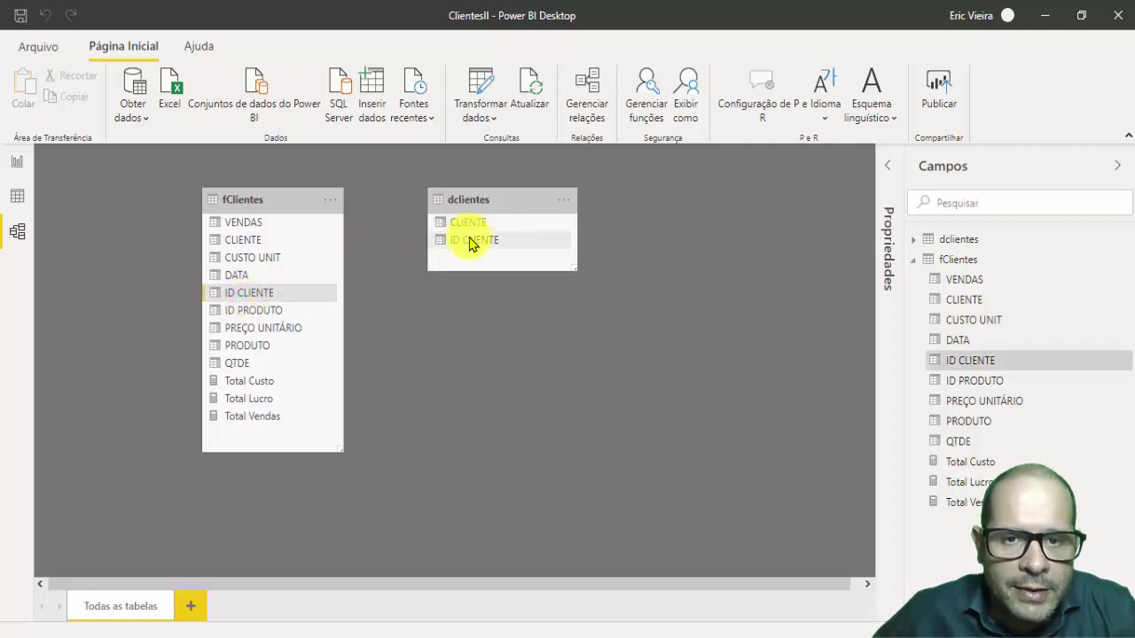
left_click_drag(469, 240, 376, 267)
left_click_drag(239, 292, 240, 292)
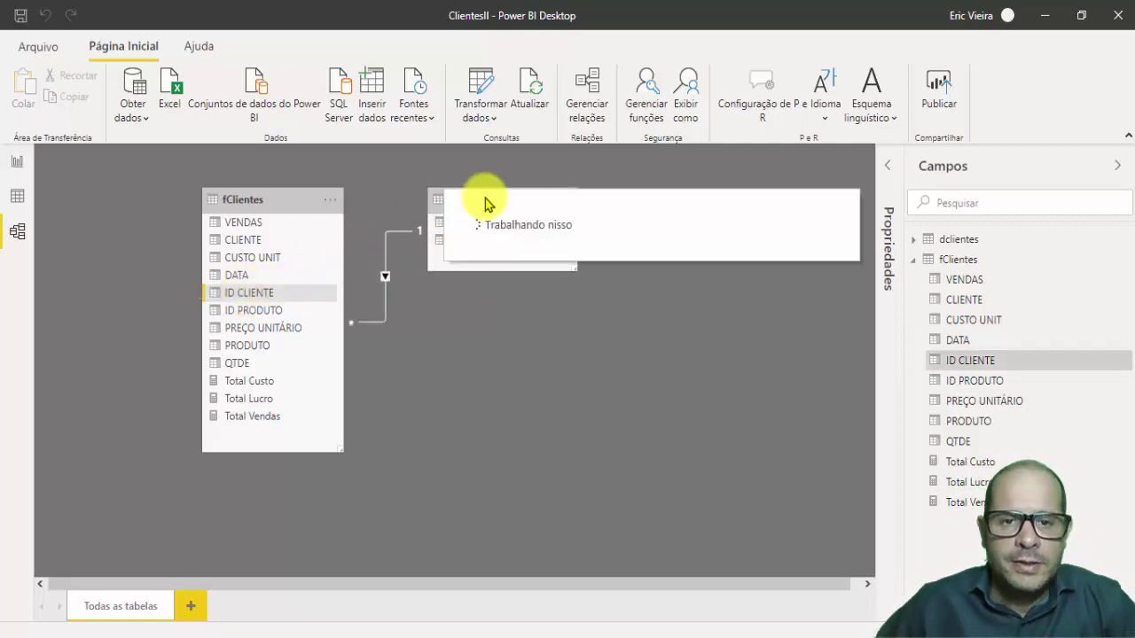
left_click_drag(441, 200, 469, 203)
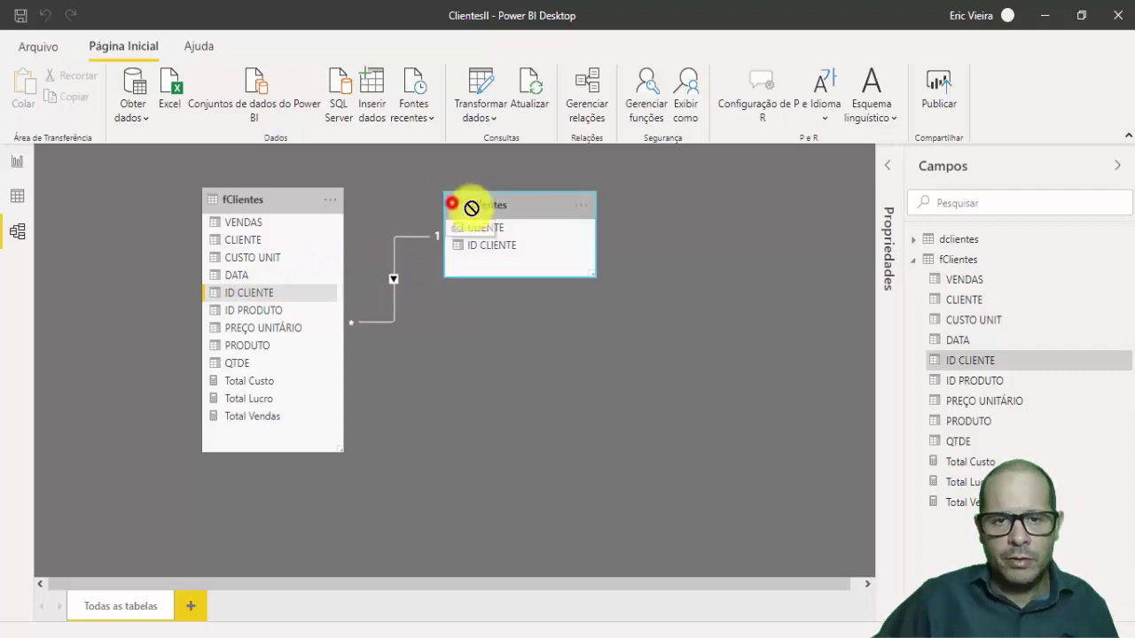
- Build a table visual on the report page with CLIENTE from dclientes and Total Vendas from fClientes, and enlarge it
left_click(14, 161)
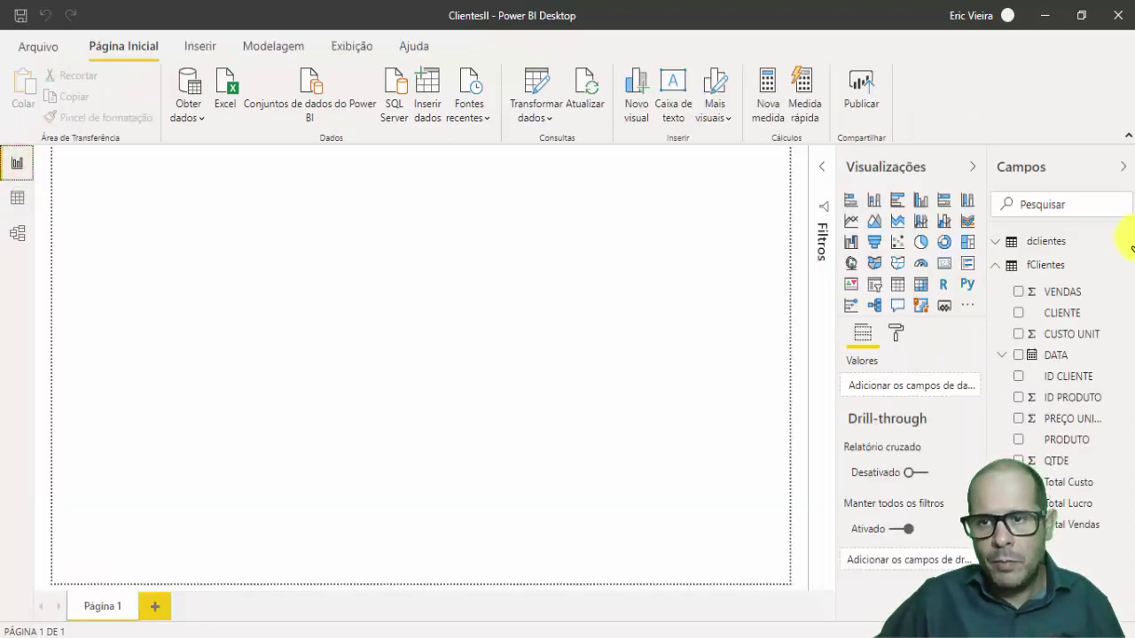
left_click(1008, 267)
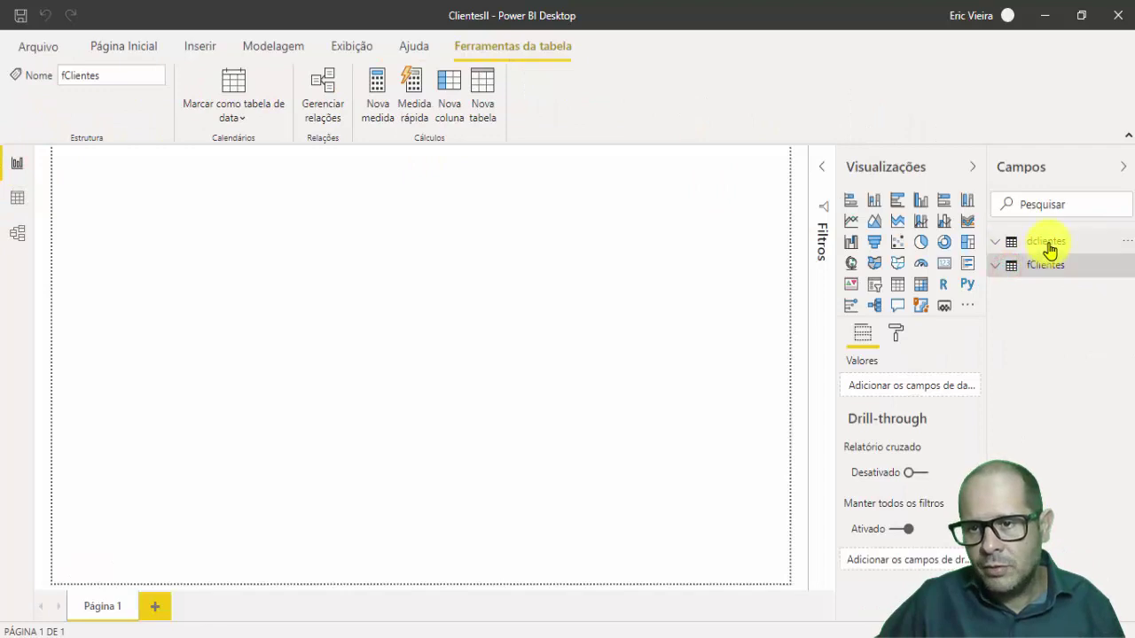
left_click(1045, 245)
left_click_drag(1063, 271, 454, 271)
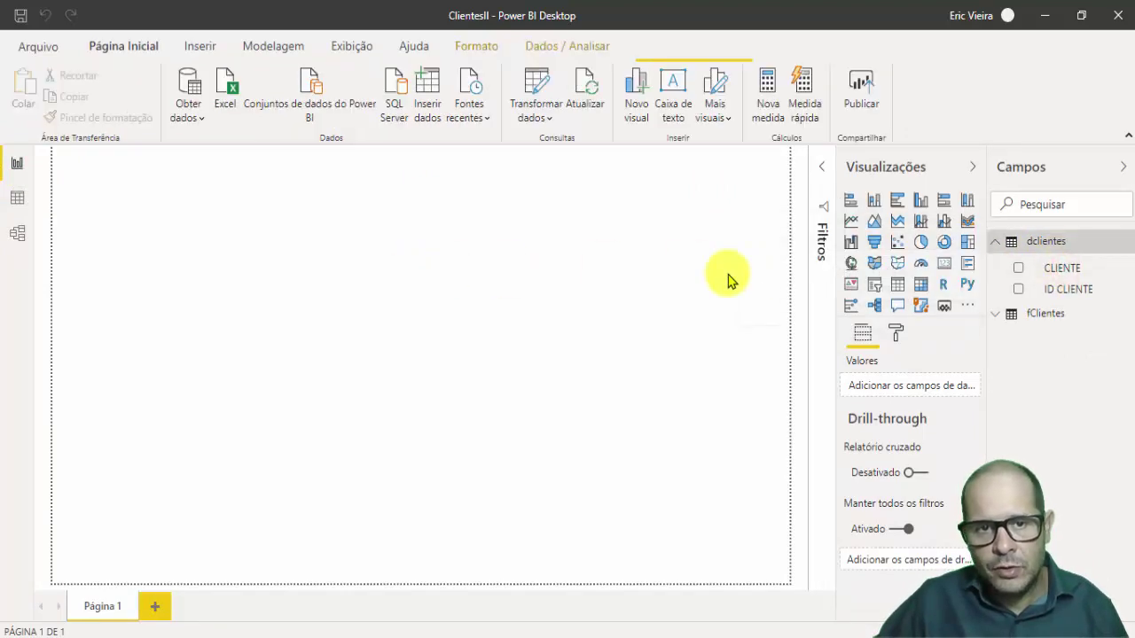
left_click(1011, 314)
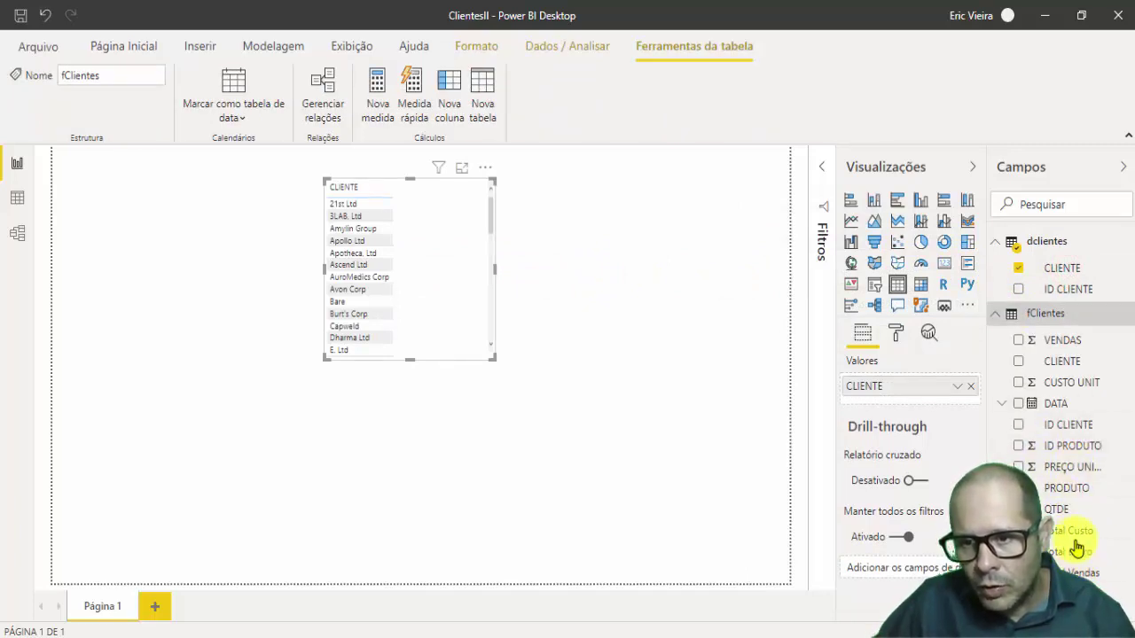
left_click_drag(1083, 573, 429, 301)
left_click_drag(493, 358, 542, 431)
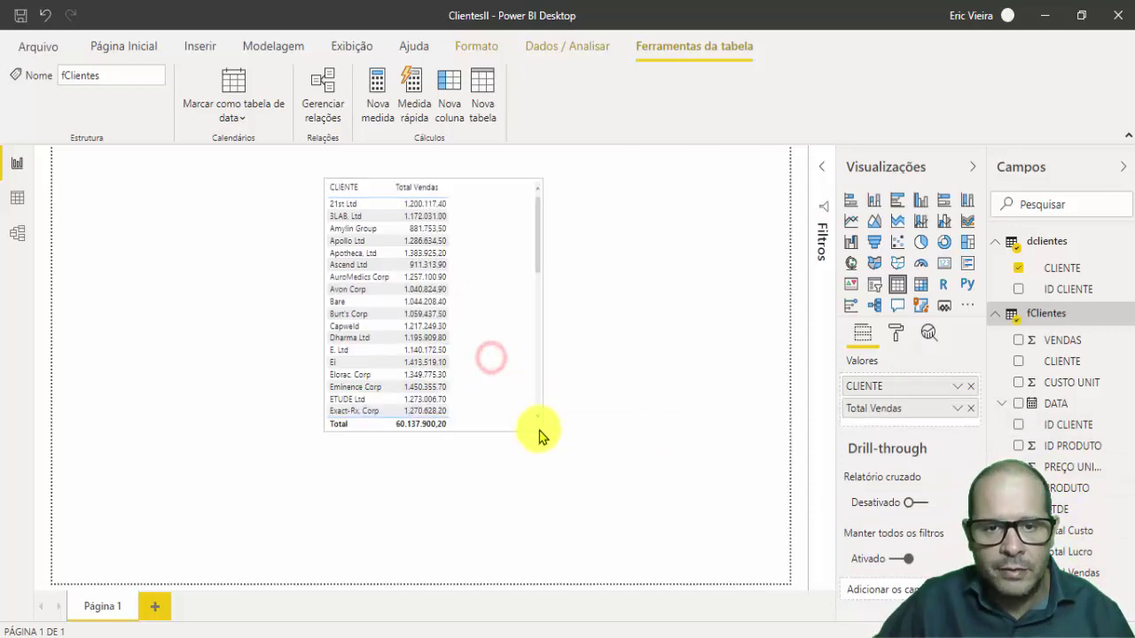
- Delete the client sales table visual from the report page
left_click(511, 294)
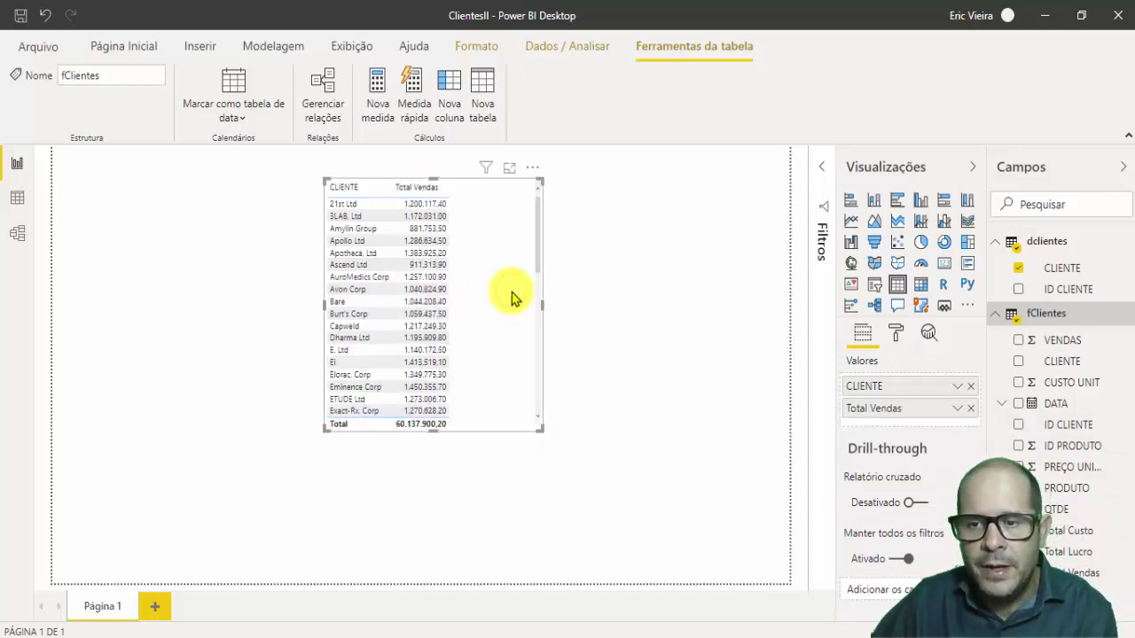
key("Delete")
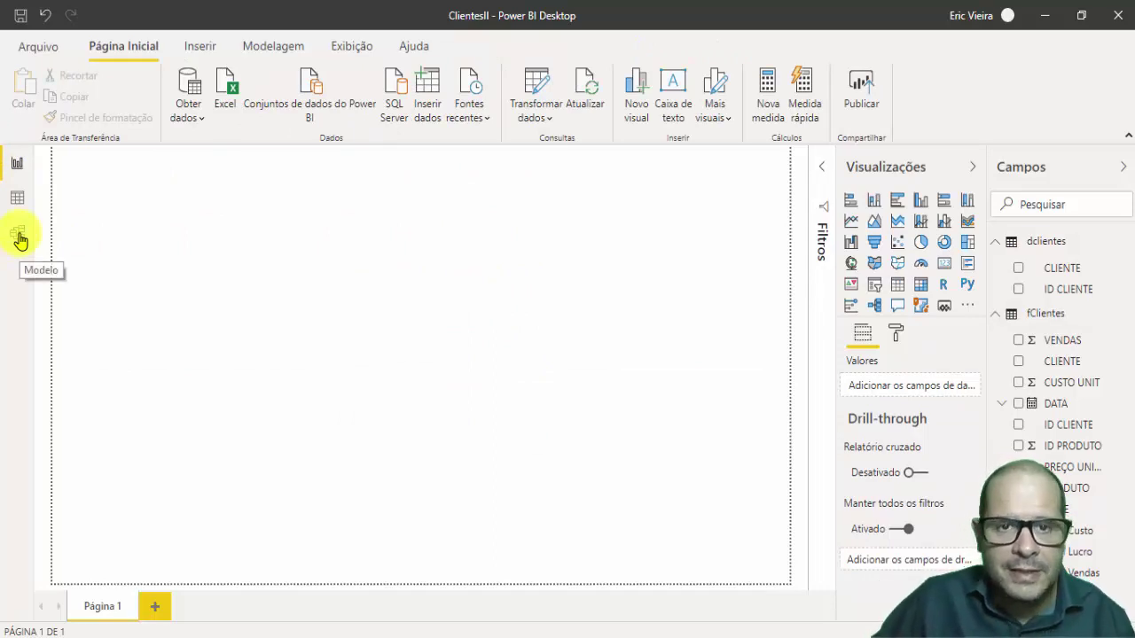
left_click(535, 117)
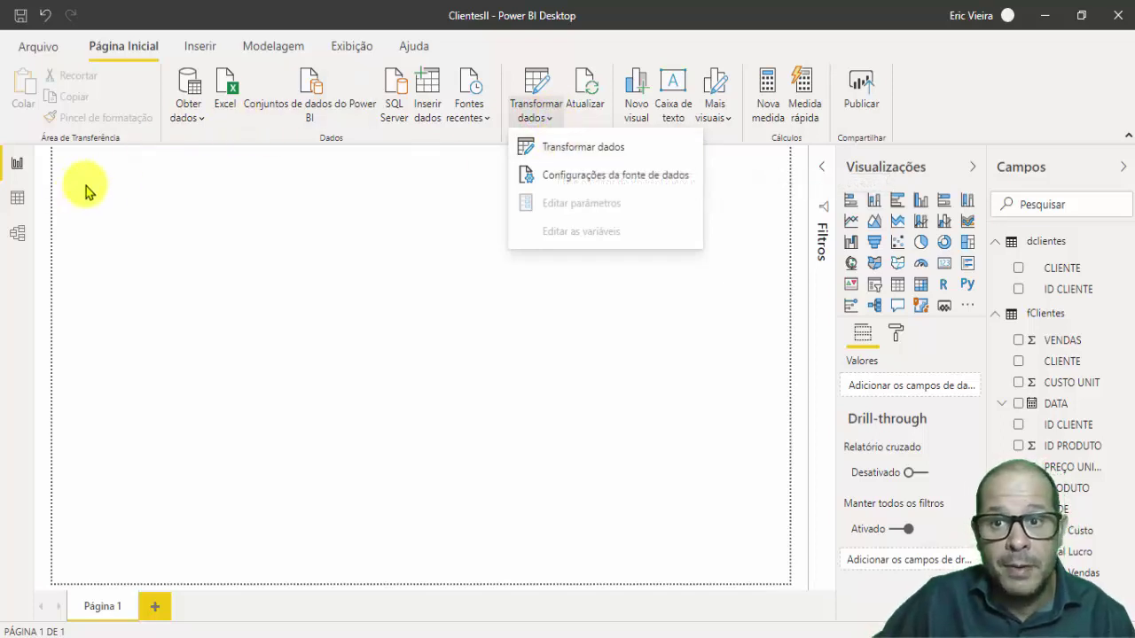
left_click(968, 106)
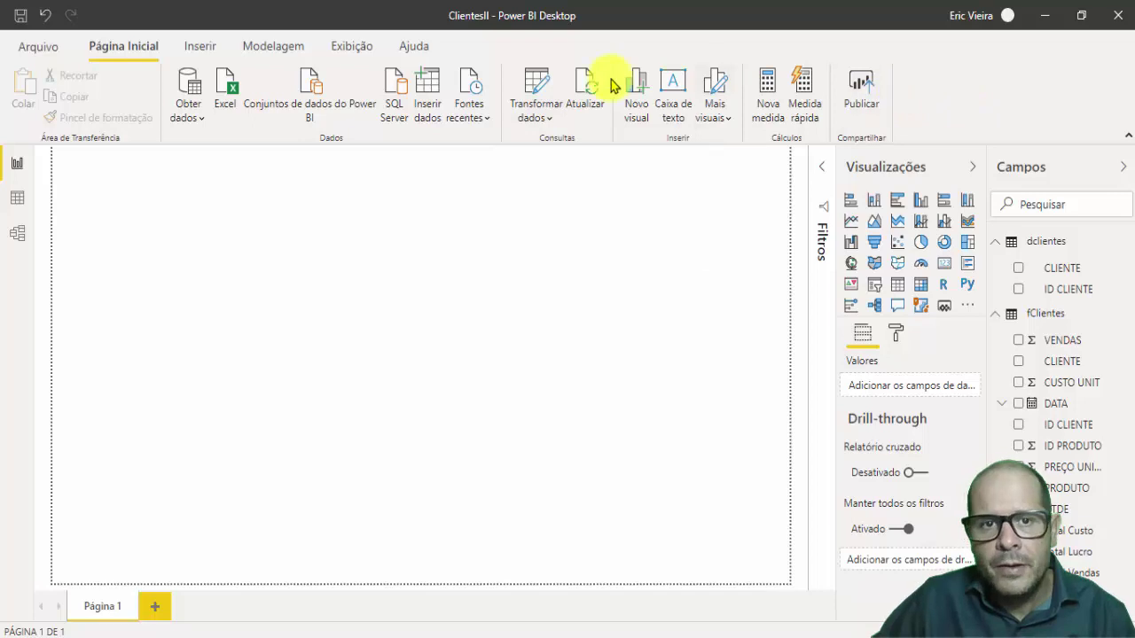
left_click(200, 49)
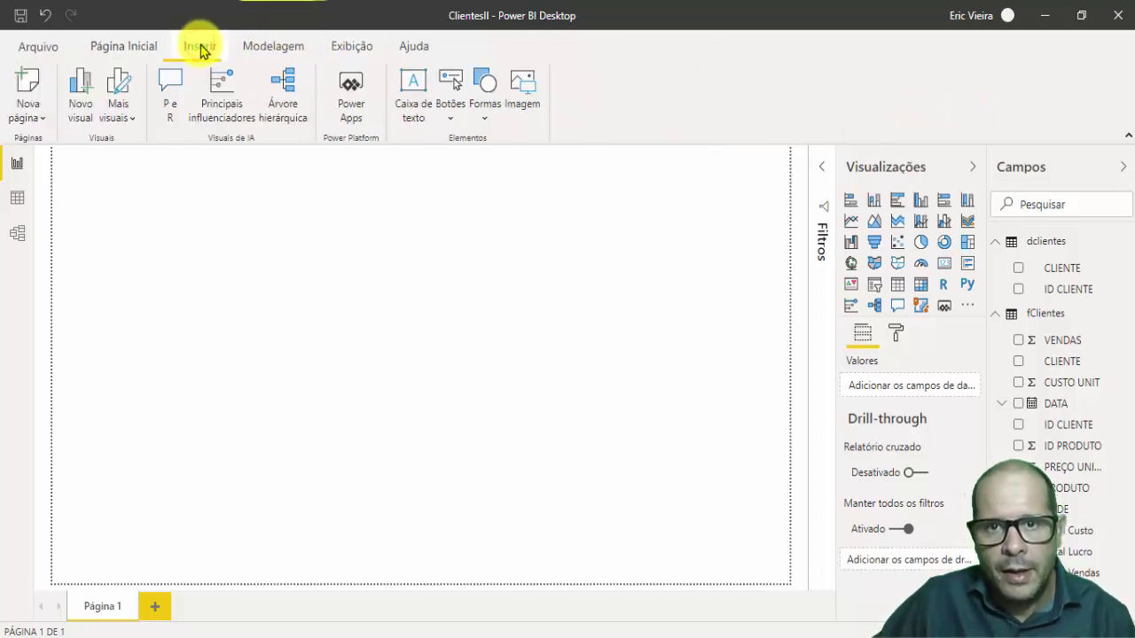
left_click(246, 46)
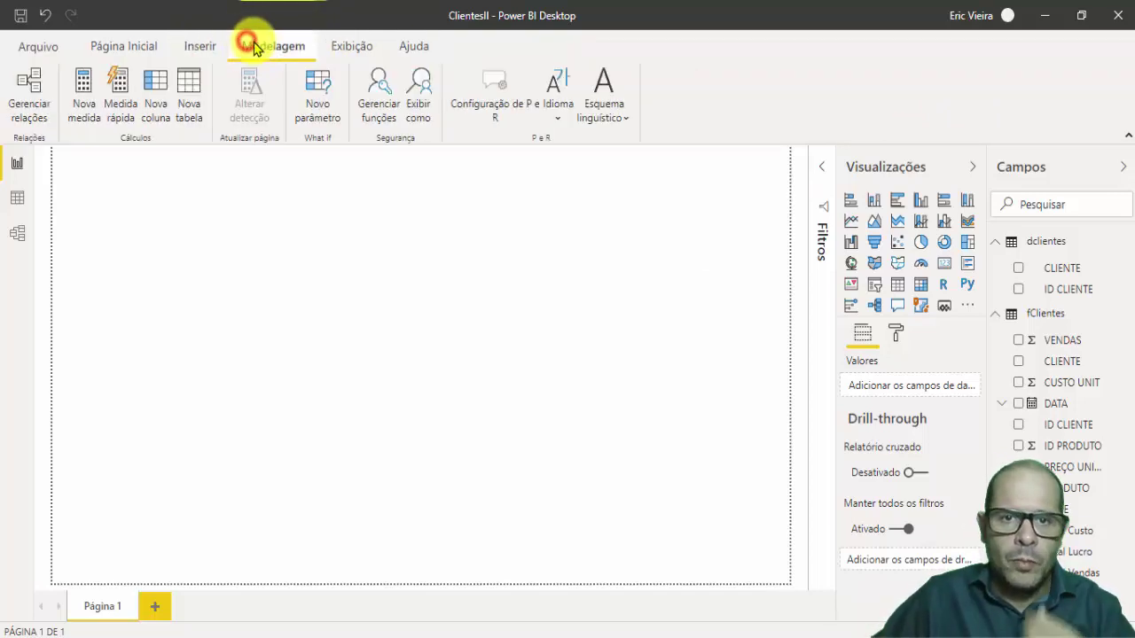
left_click(123, 45)
left_click(351, 49)
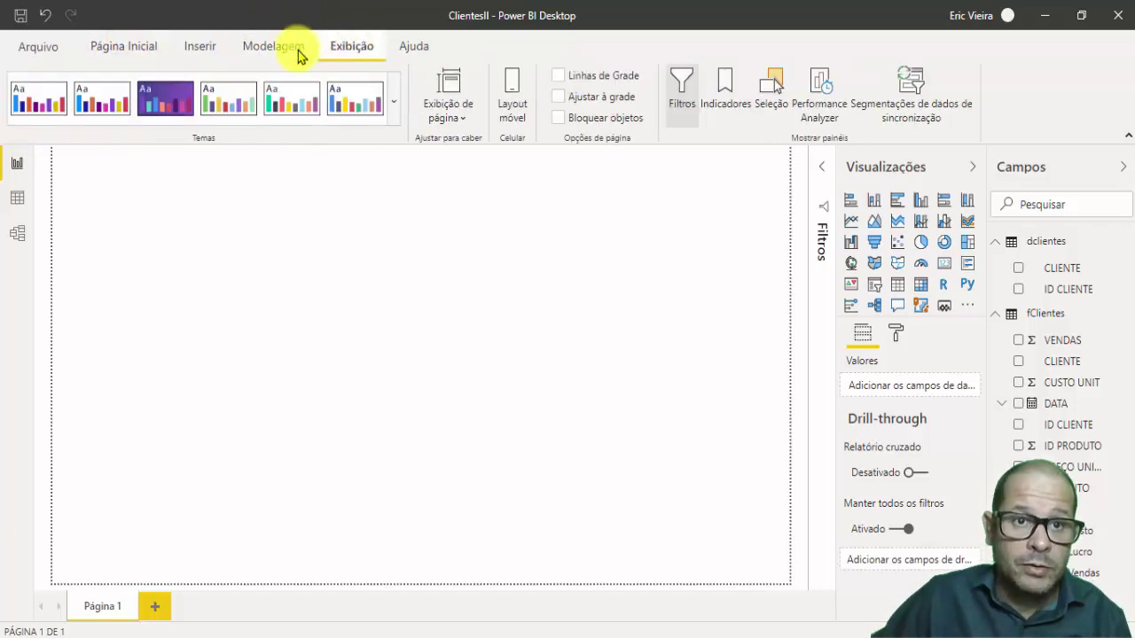
- Start a new calculated table in the model and get its formula ready for editing
left_click(271, 49)
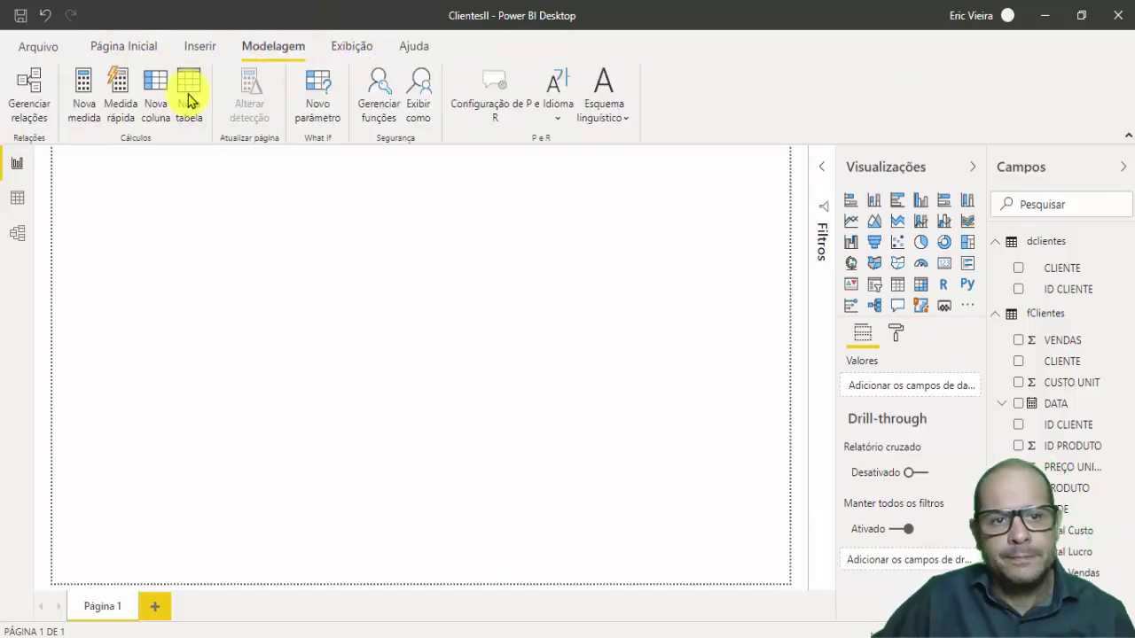
left_click(189, 100)
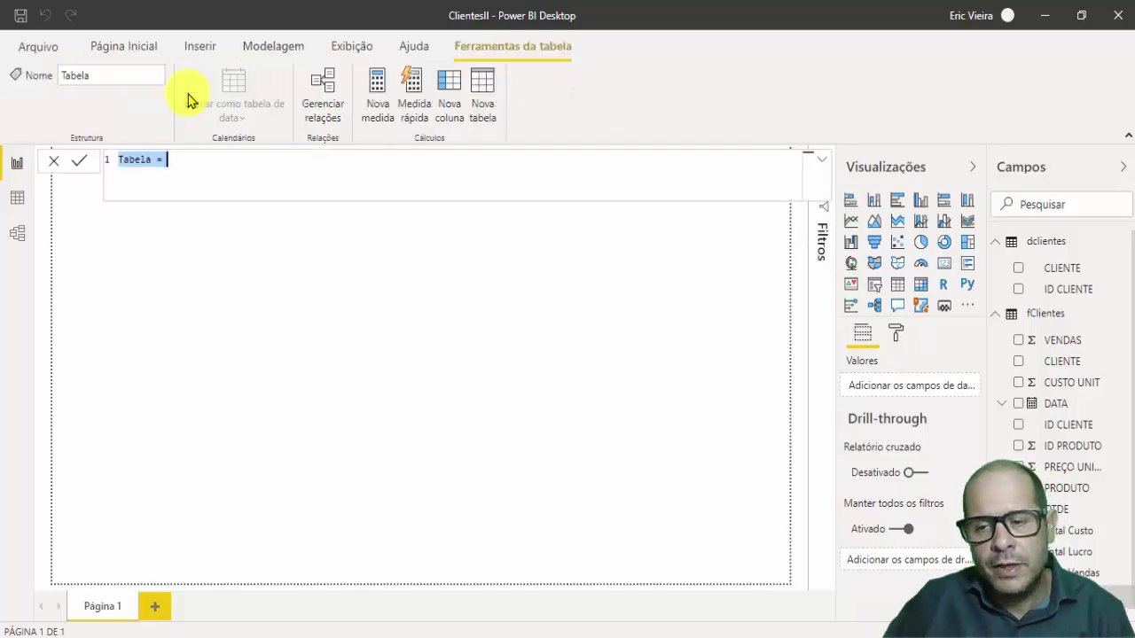
left_click(237, 174)
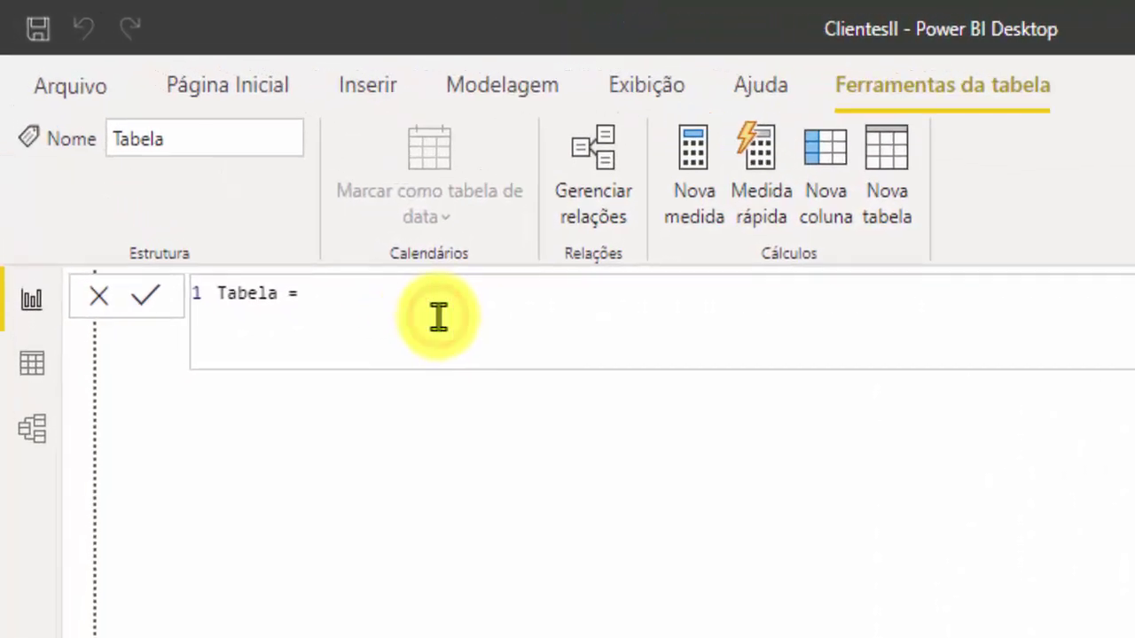
type("row")
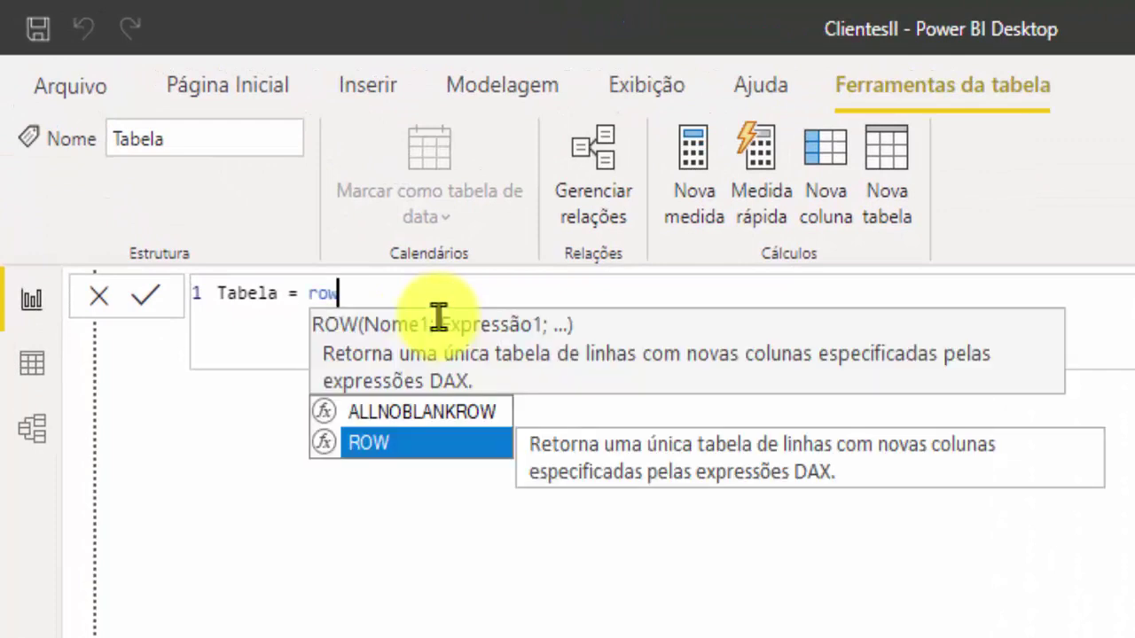
key("BackSpace")
key("BackSpace")
key("BackSpace")
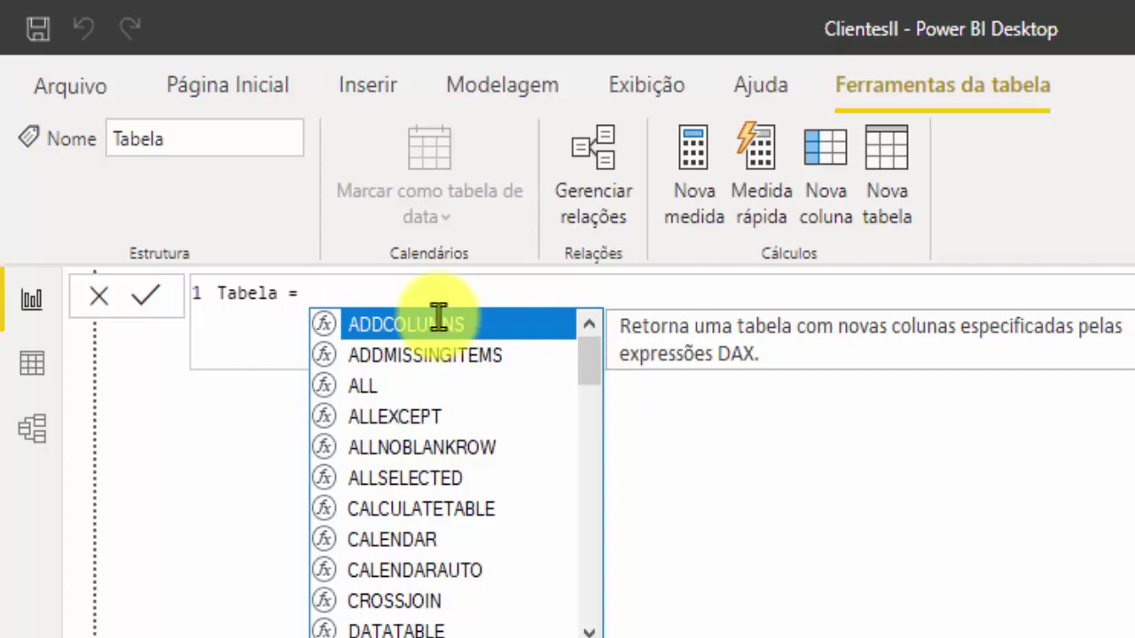
type("su")
key("Escape")
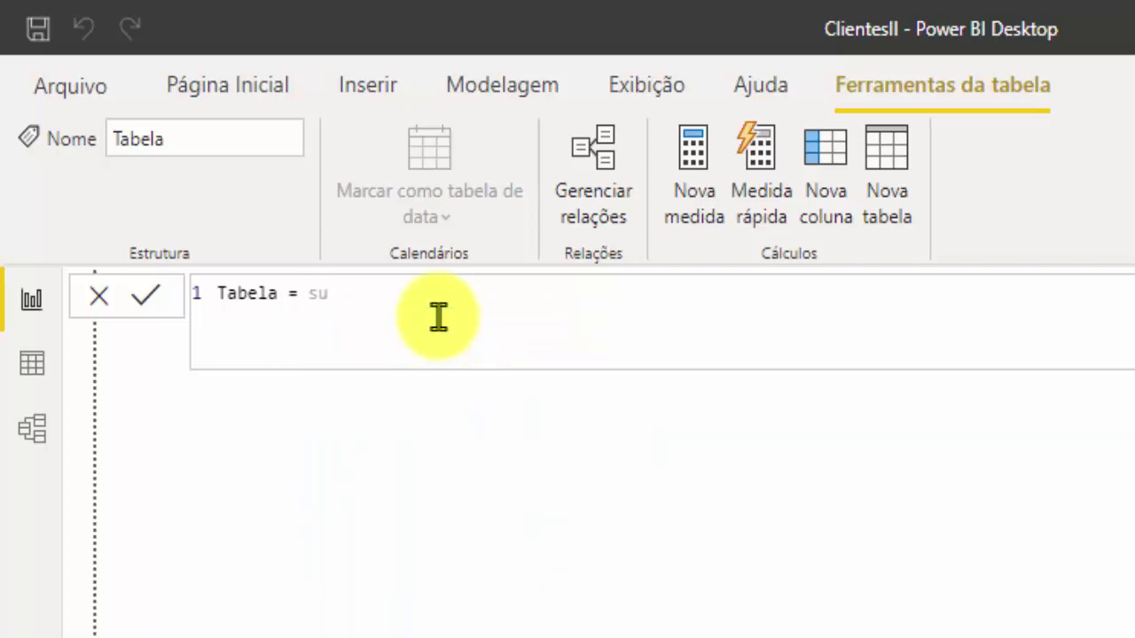
key("BackSpace")
key("BackSpace")
- Begin the new table's formula with the SUMMARIZE function and use fClientes as its source table
type("sum")
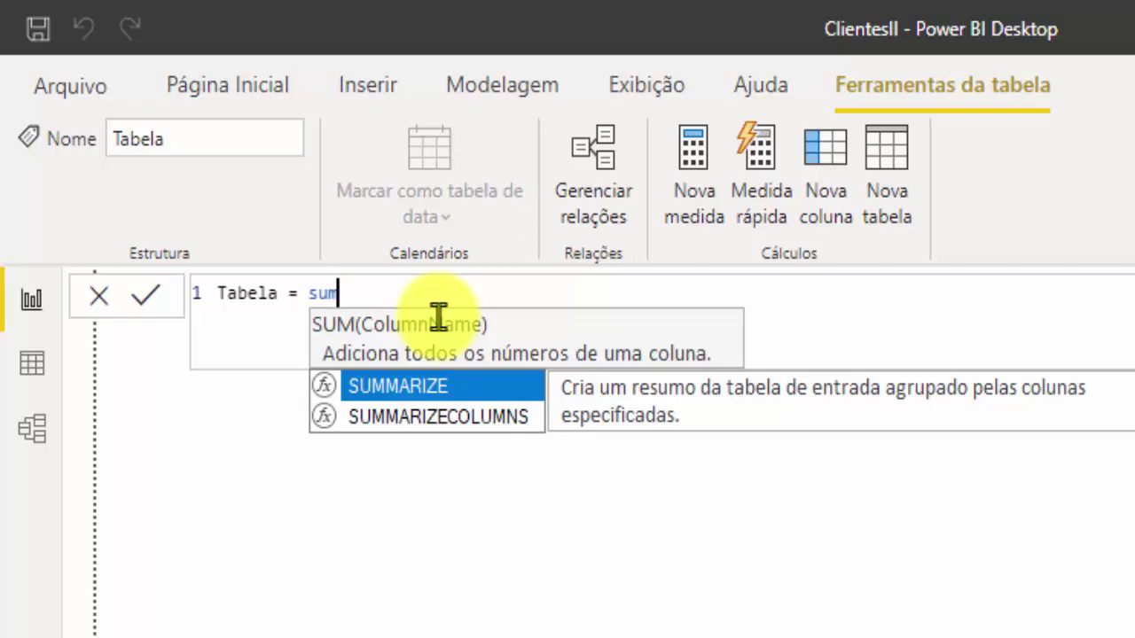
key("Tab")
type("(")
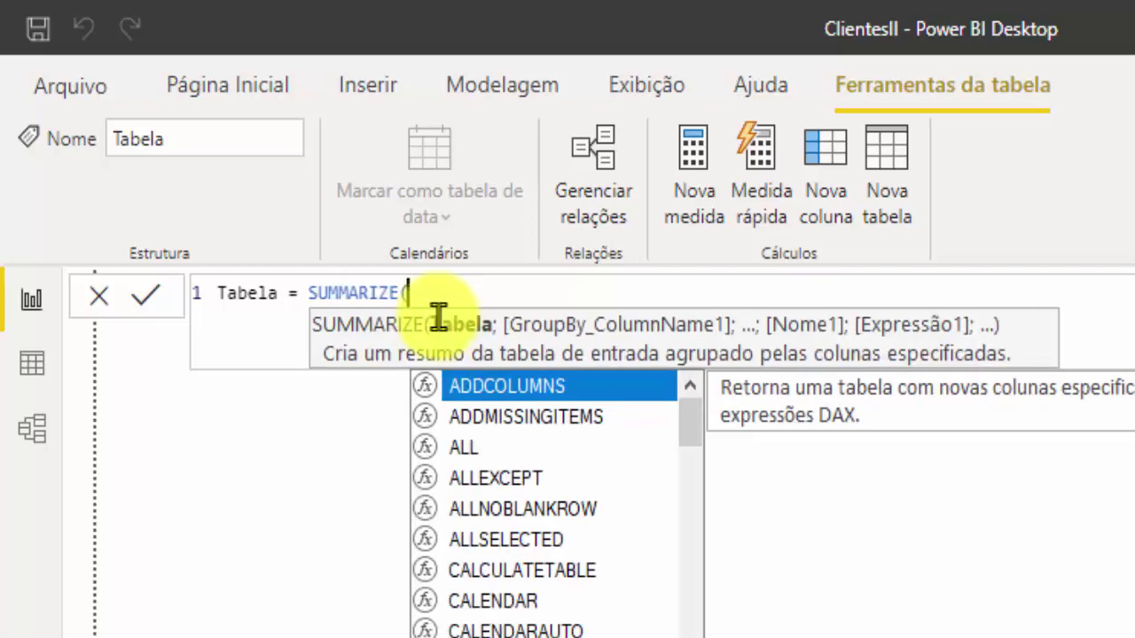
type("f")
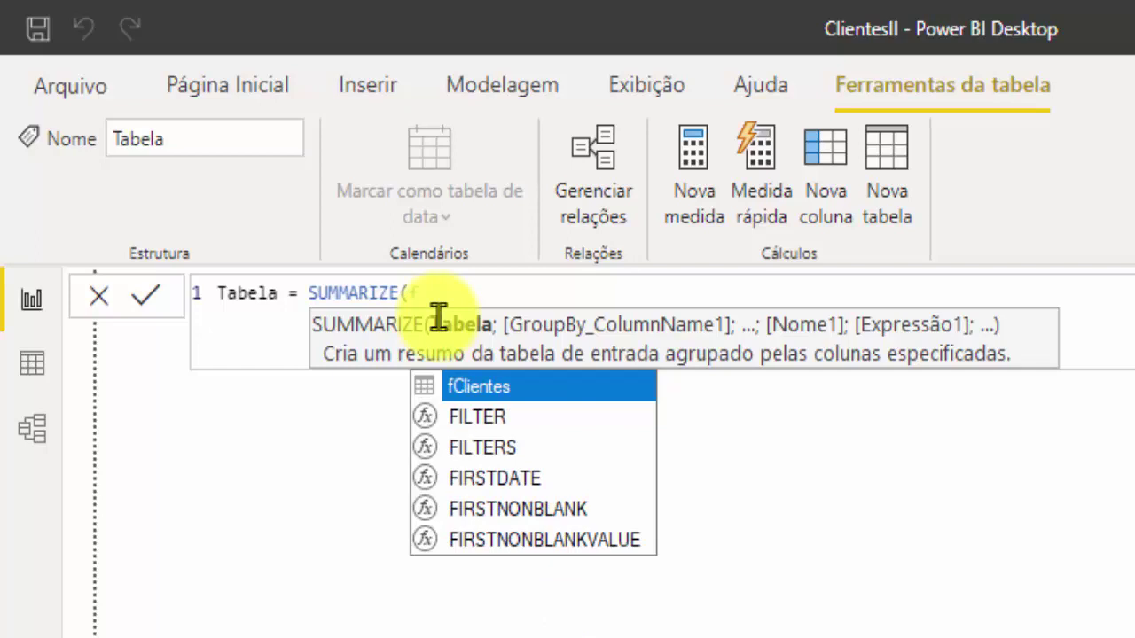
type("C")
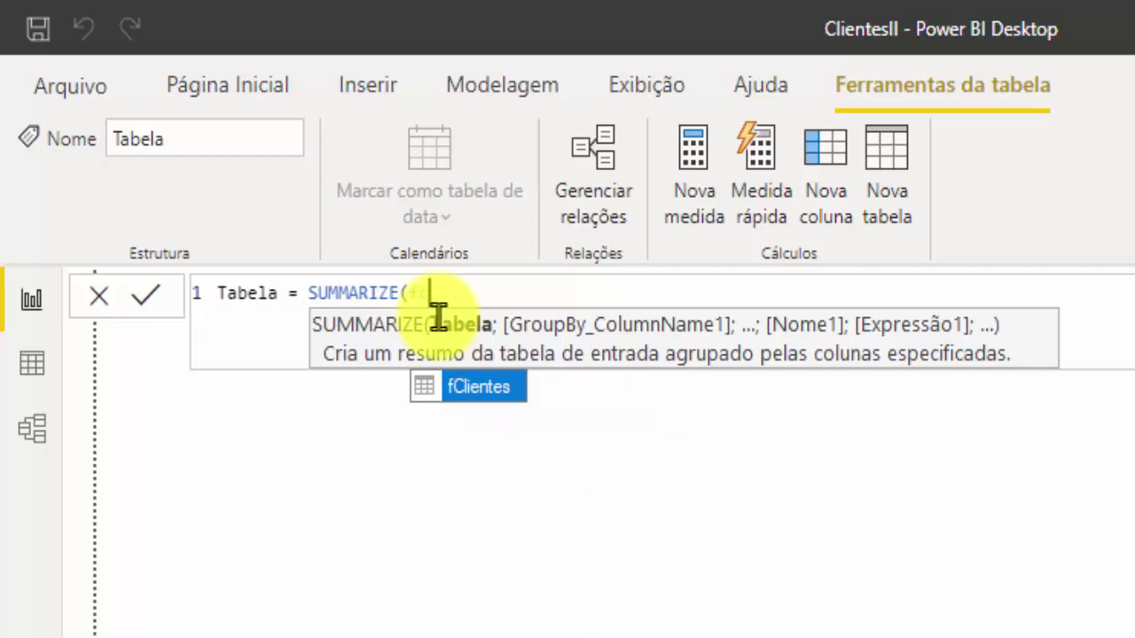
key("Tab")
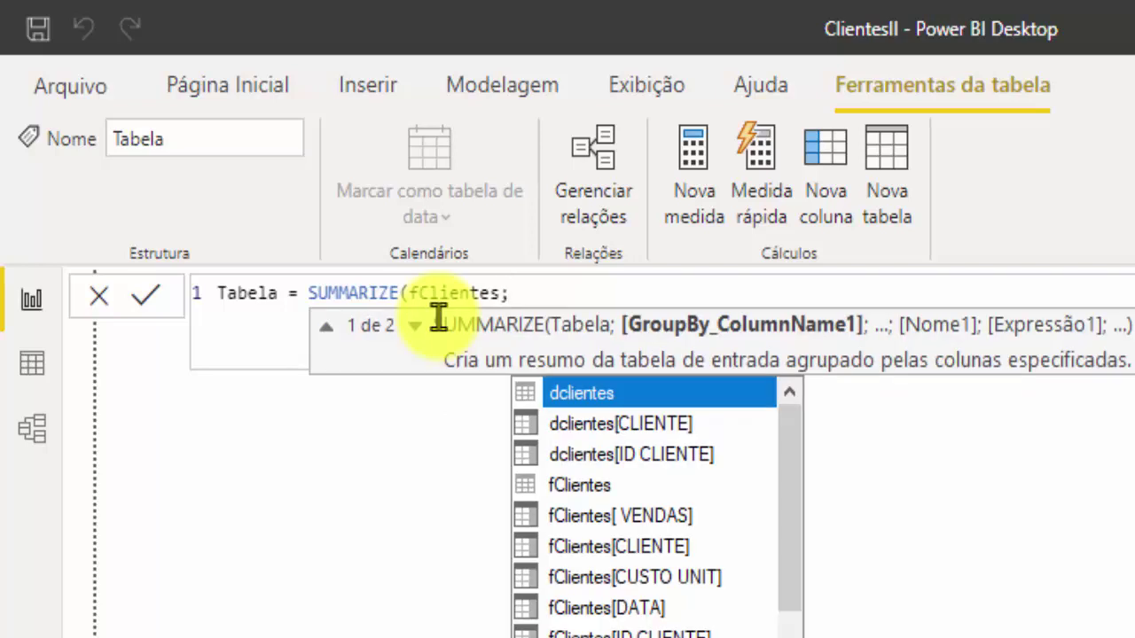
- Add dclientes[CLIENTE] as the first group-by column of the SUMMARIZE formula
type(";cli")
key("Down")
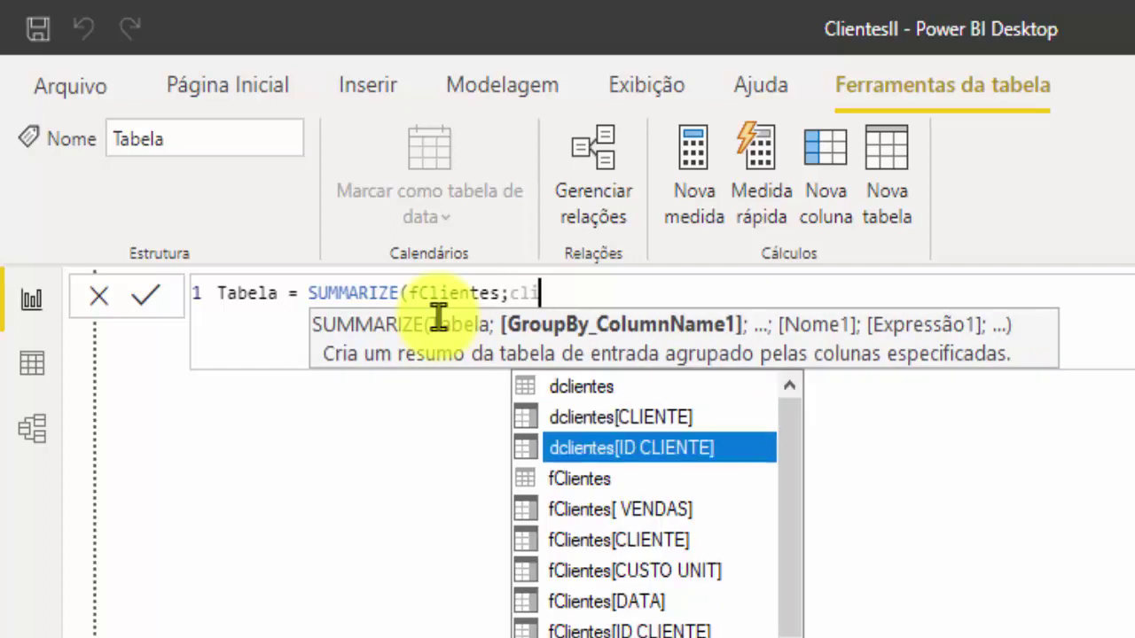
key("Up")
key("Tab")
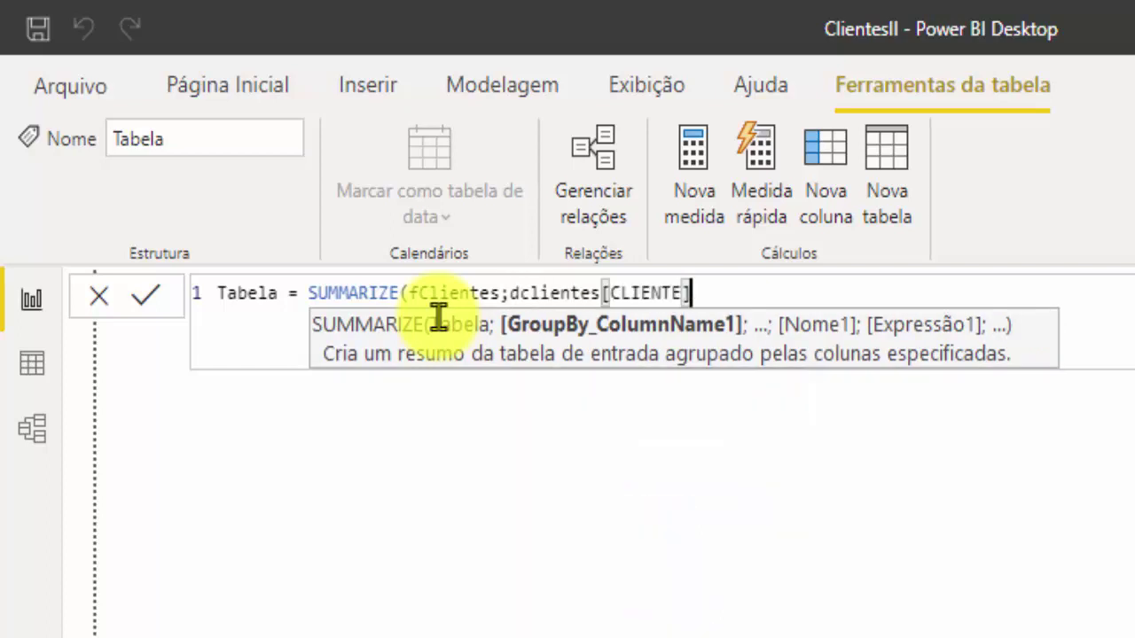
type(";")
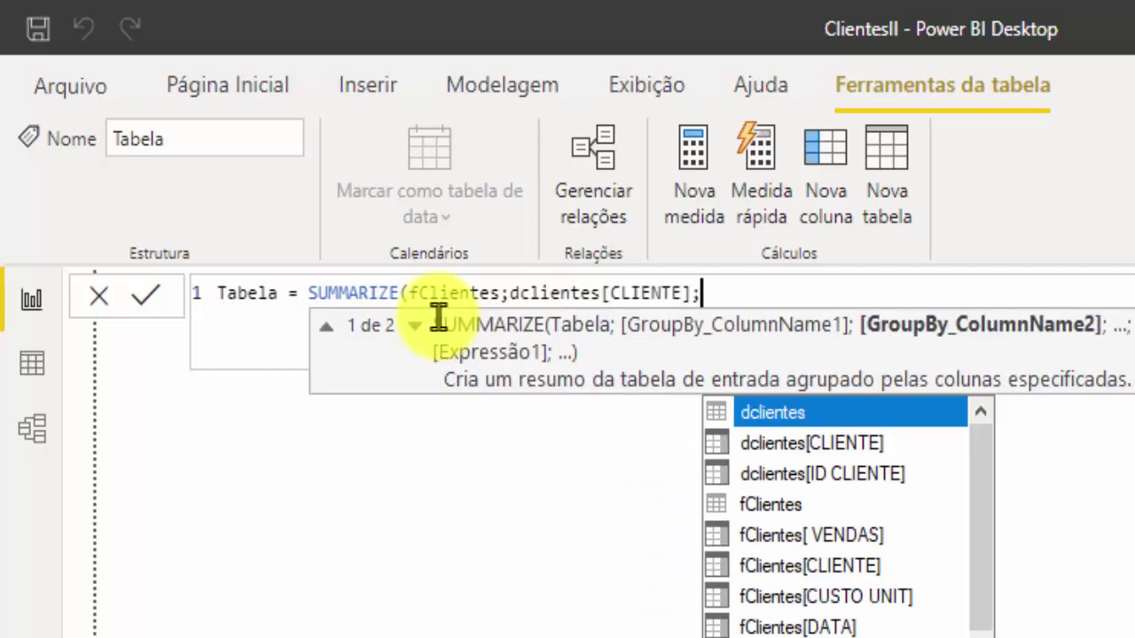
- Add fClientes[ID CLIENTE] as the second group-by column and close the SUMMARIZE formula
key("Down")
key("Down")
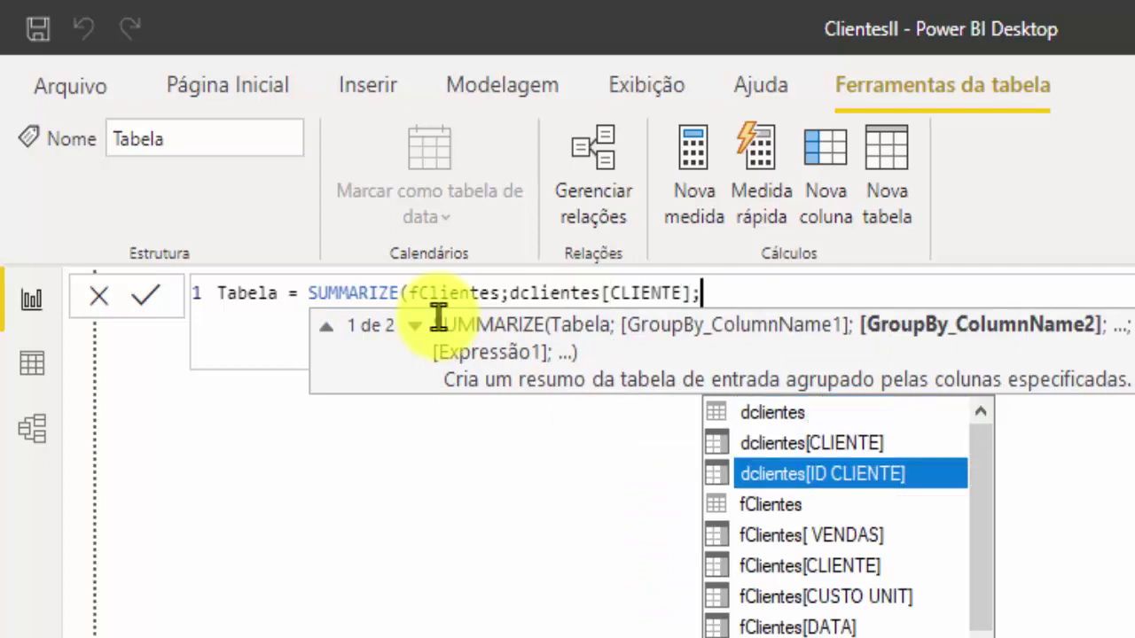
type("id")
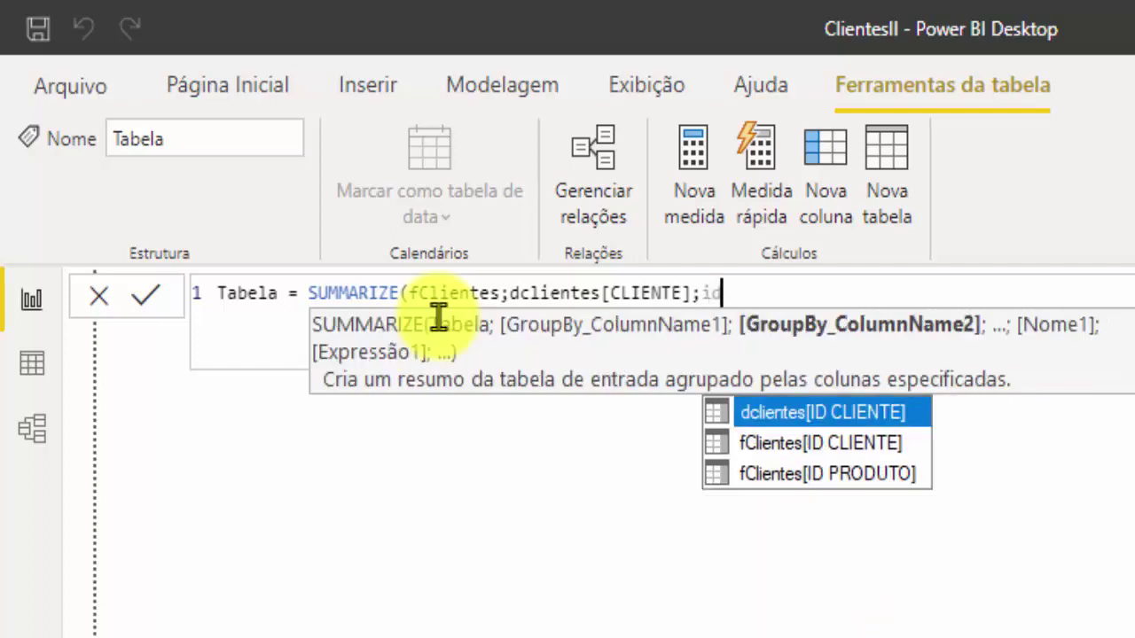
key("Down")
key("Tab")
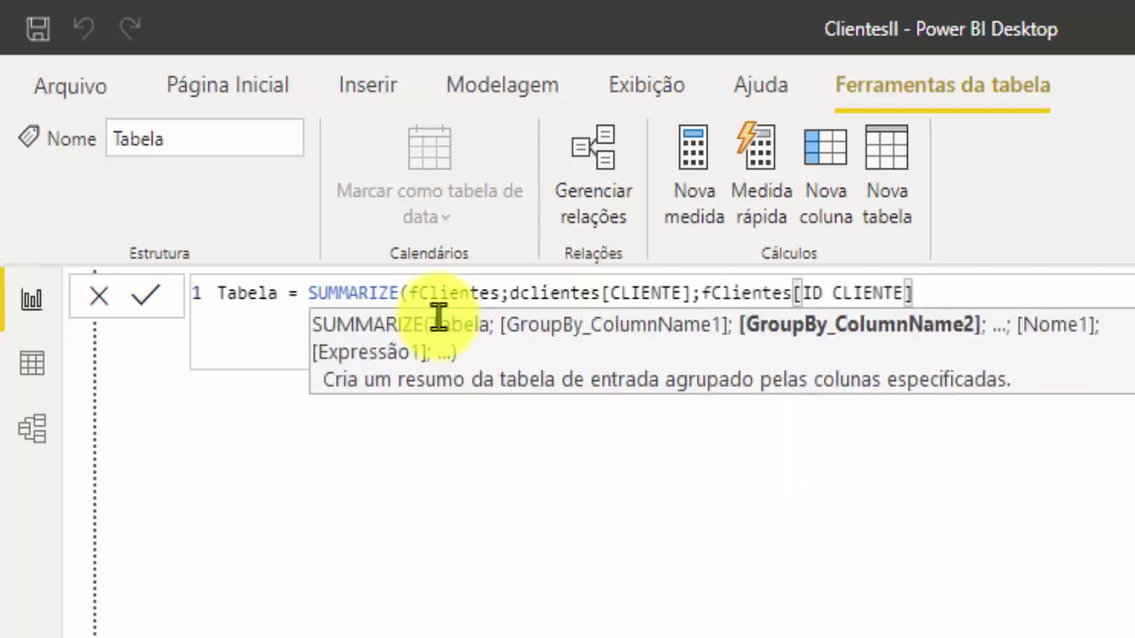
type(")")
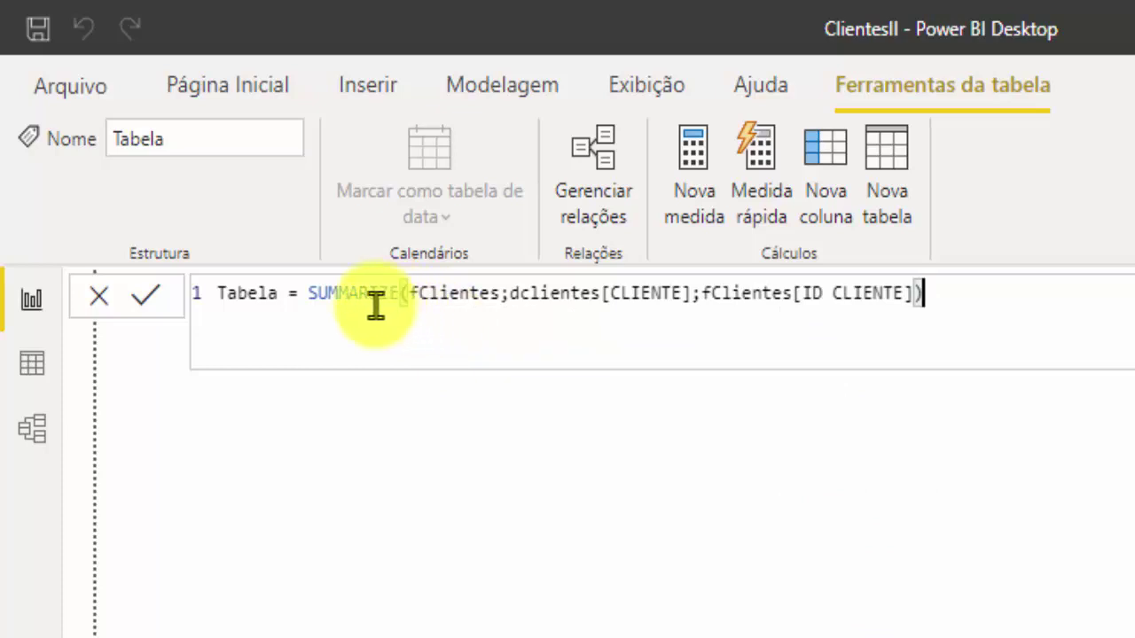
- Name the calculated table Dclientes II in its formula and commit the formula
double_click(276, 298)
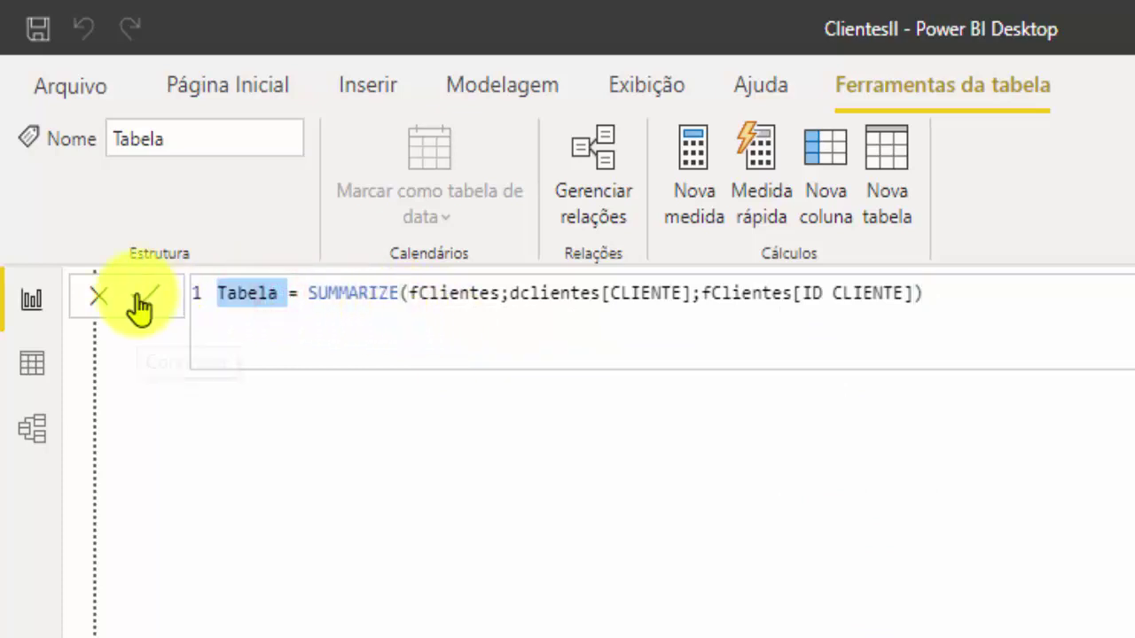
type("Dclientes ")
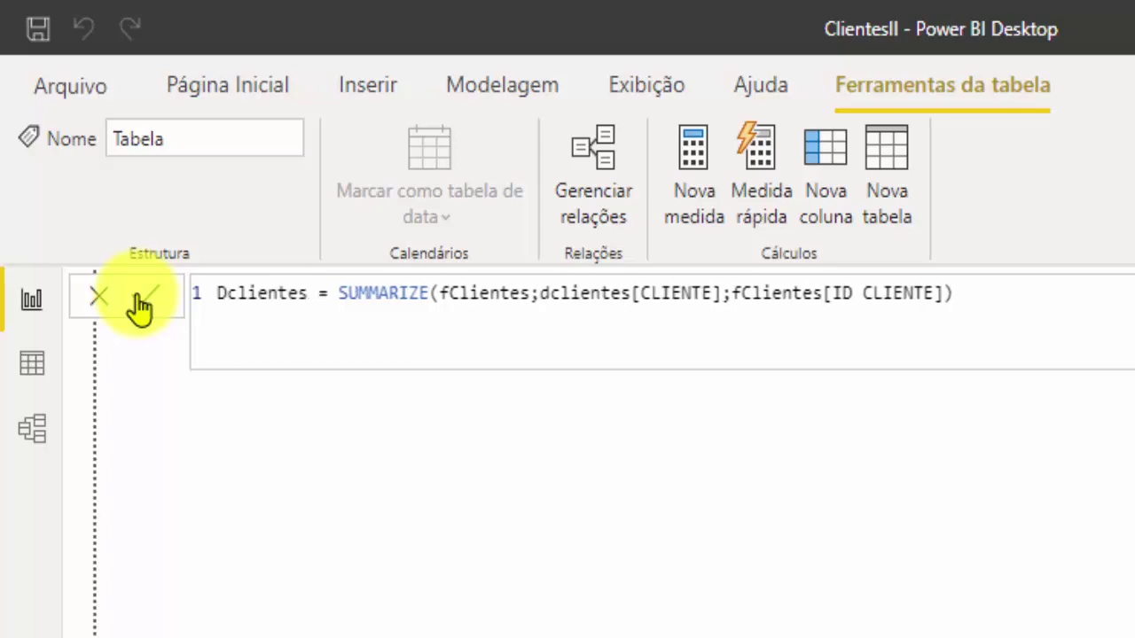
type("II")
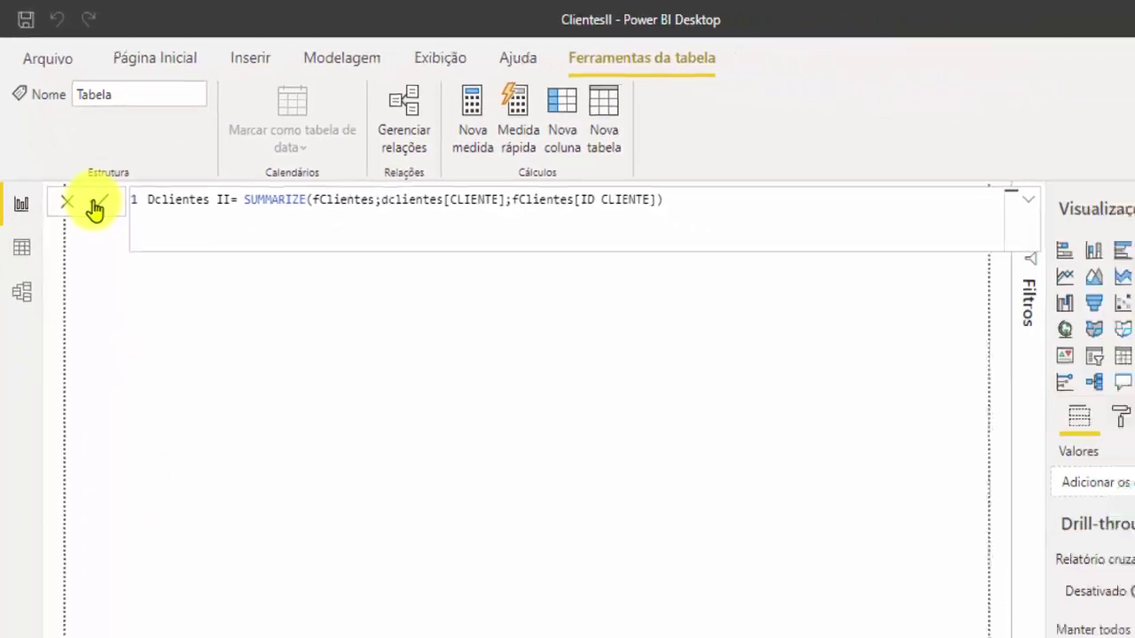
left_click(75, 165)
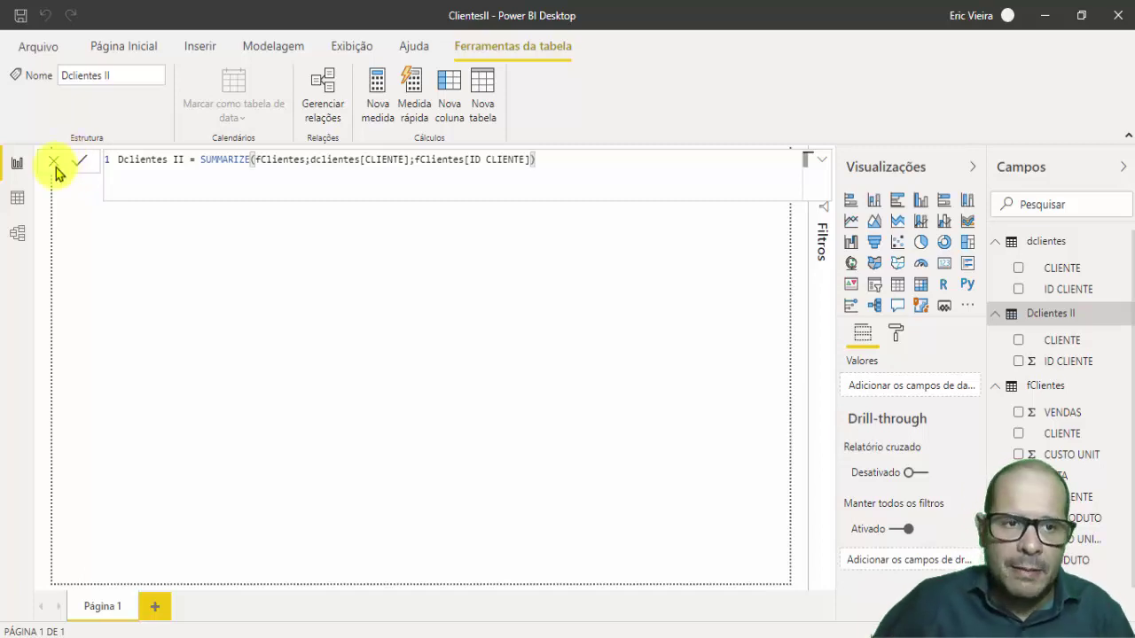
- Place the Dclientes II table directly beneath dclientes in the model diagram
left_click(18, 236)
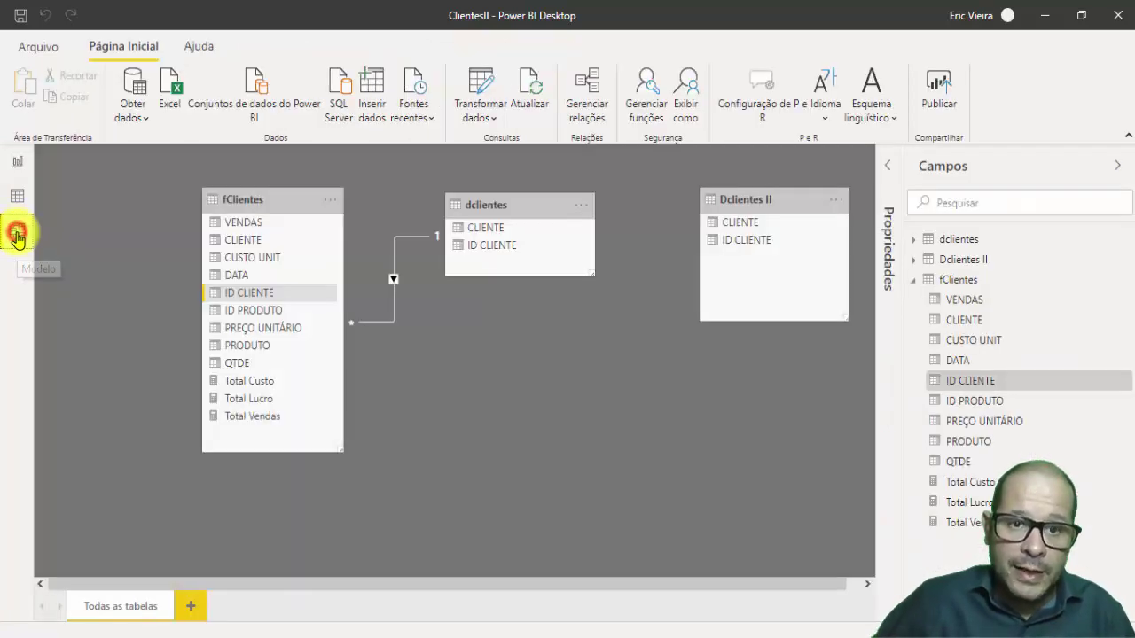
left_click_drag(760, 221, 517, 300)
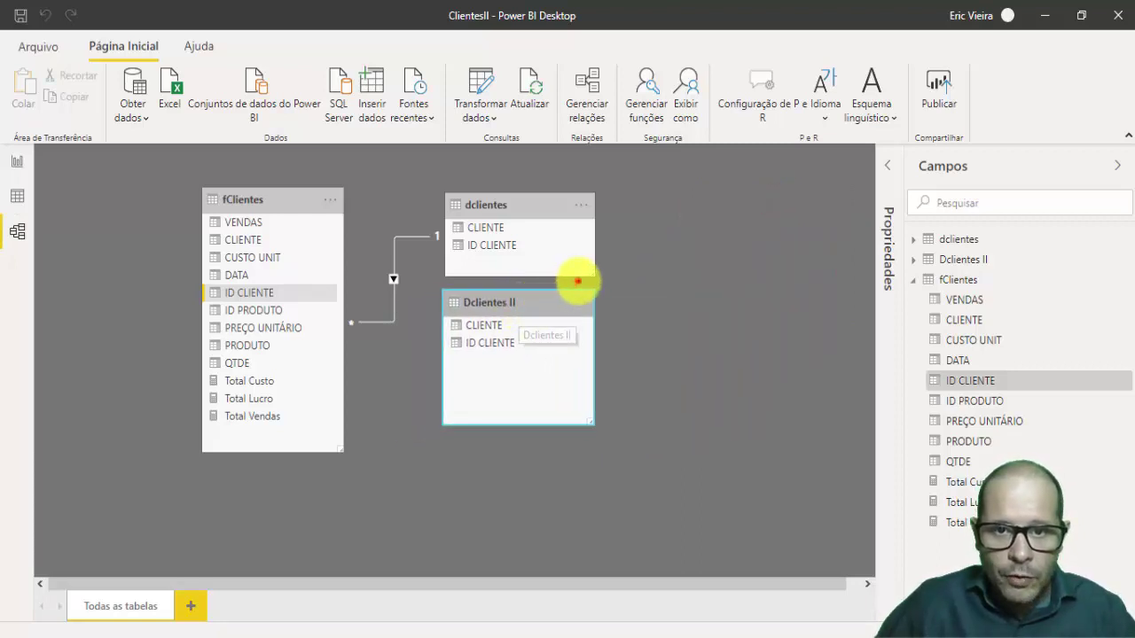
mouse_move(577, 280)
left_mouse_down()
mouse_move(615, 380)
mouse_move(572, 446)
left_mouse_up()
left_click_drag(603, 173, 605, 277)
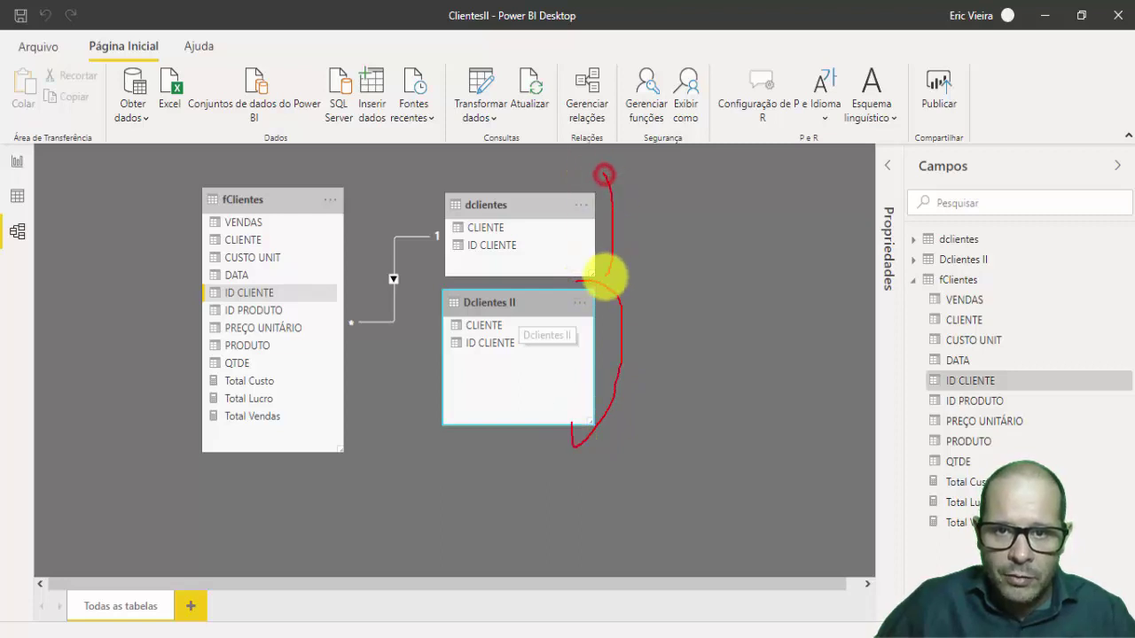
left_click_drag(599, 236, 656, 211)
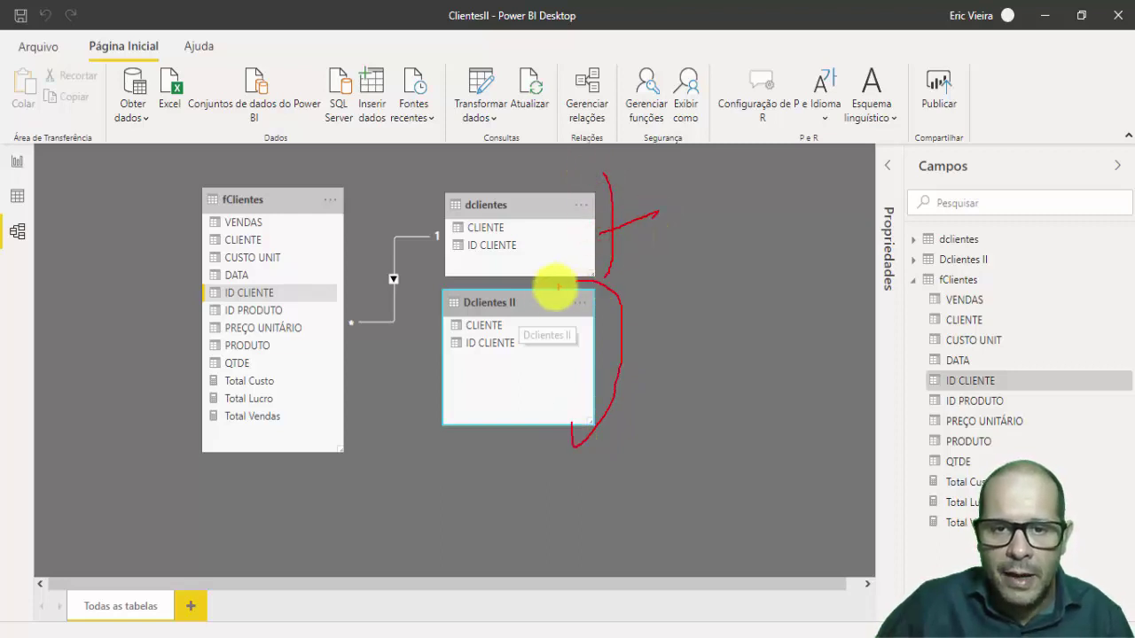
mouse_move(499, 287)
left_mouse_down()
mouse_move(595, 299)
mouse_move(618, 430)
mouse_move(425, 448)
mouse_move(413, 307)
mouse_move(470, 295)
mouse_move(576, 282)
mouse_move(625, 422)
left_mouse_up()
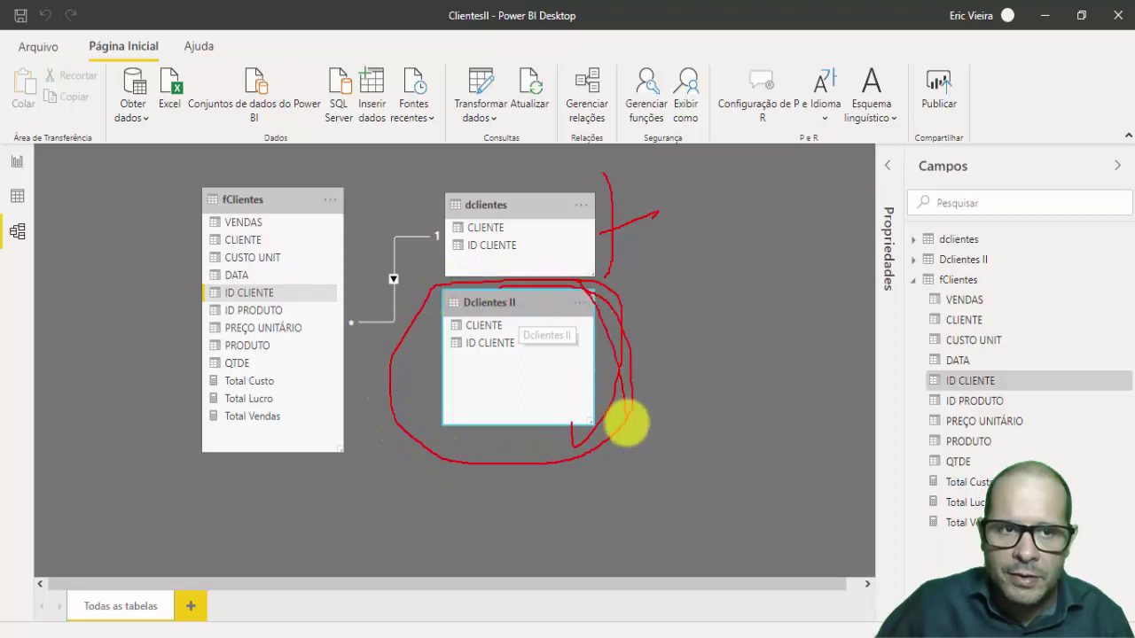
key("Escape")
- Review the rows of the Dclientes II table in the data view
left_click(23, 194)
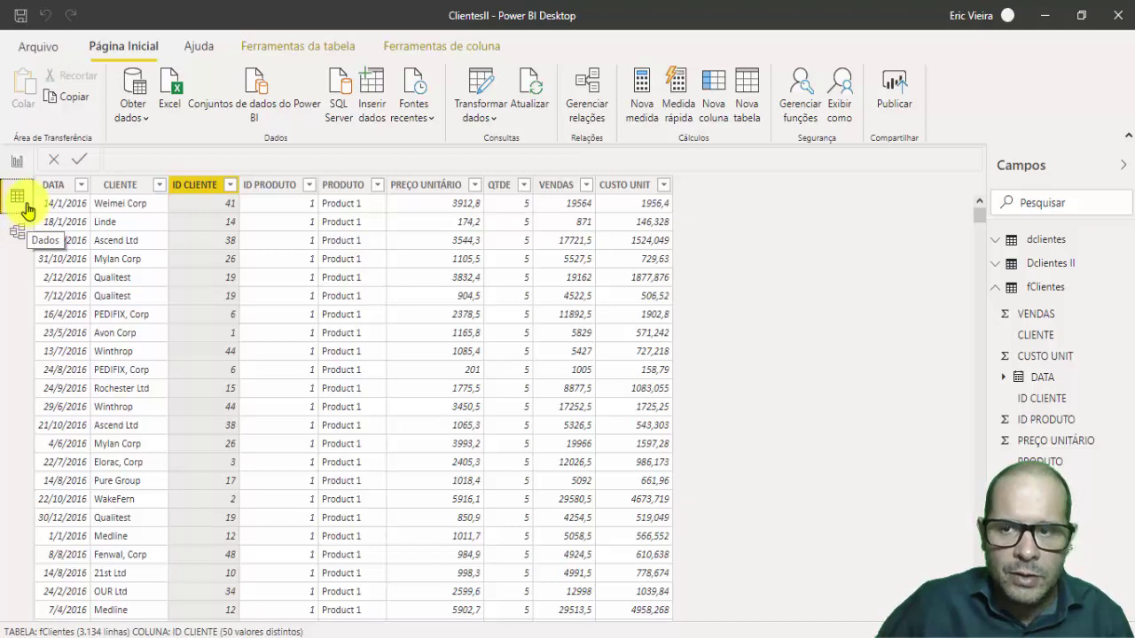
left_click(1051, 264)
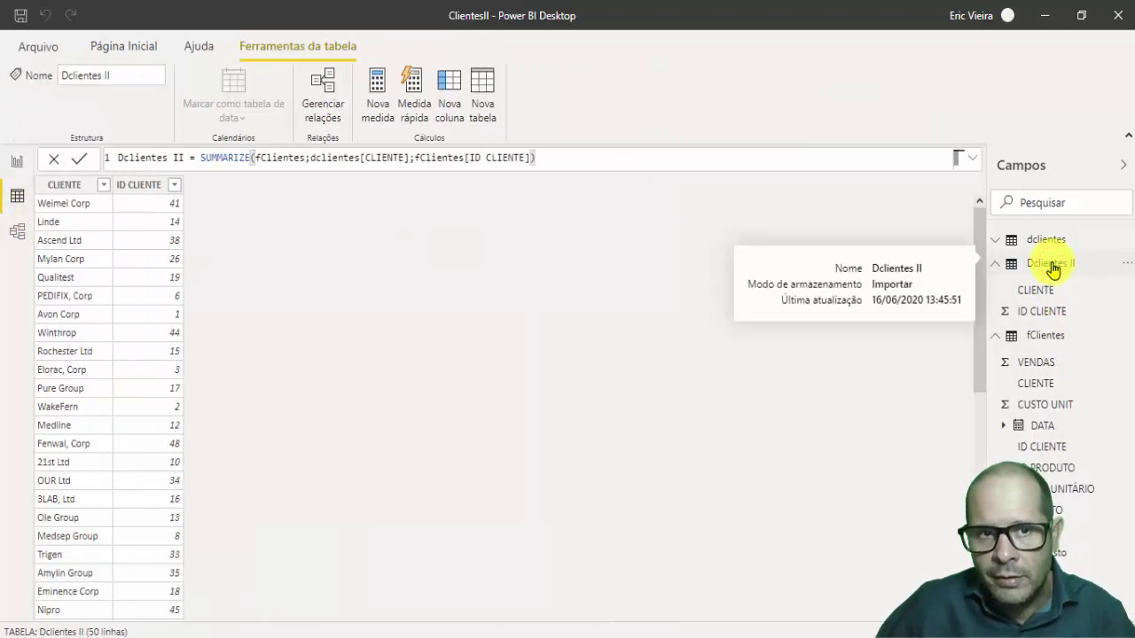
- Relate ID CLIENTE in fClientes to ID CLIENTE in Dclientes II in the model diagram and move Dclientes II further below dclientes
left_click(17, 231)
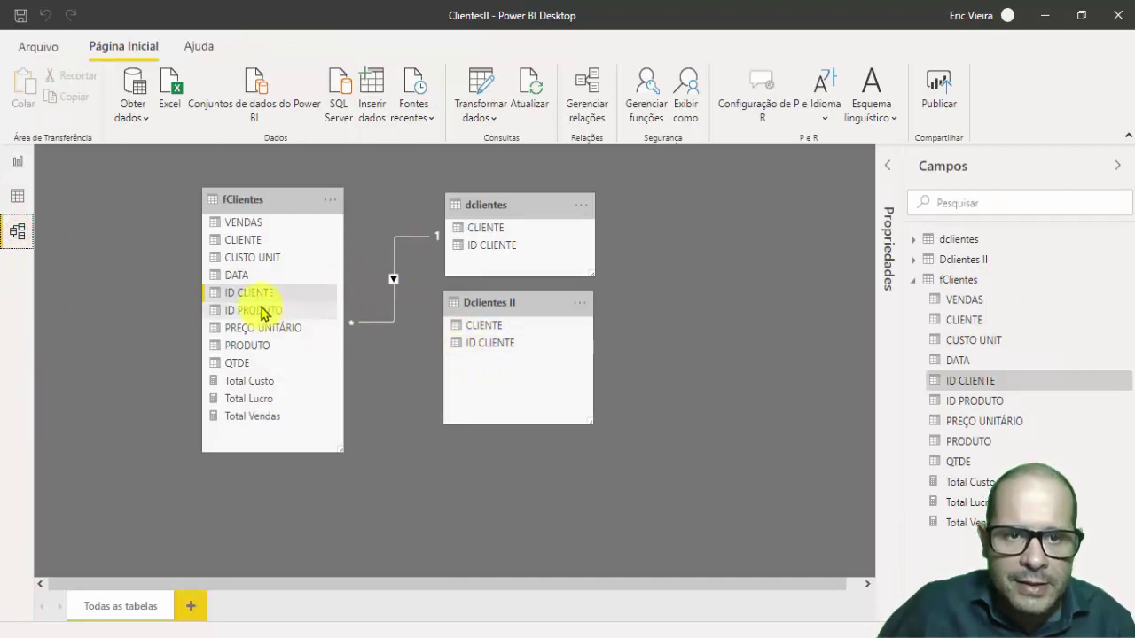
left_click_drag(252, 297, 485, 343)
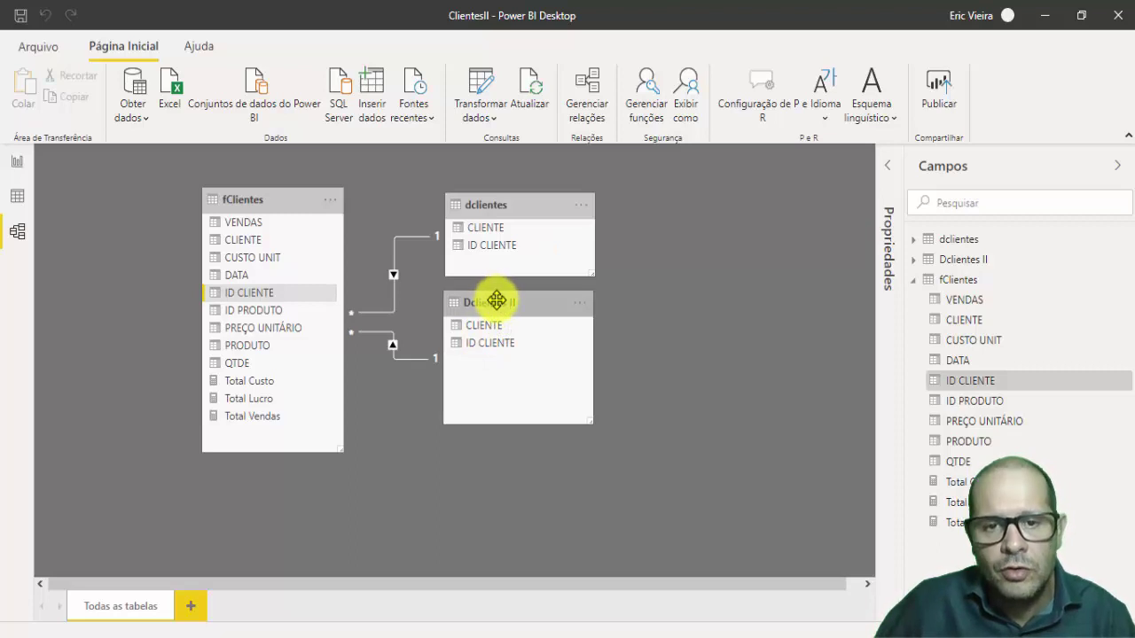
left_click_drag(498, 303, 503, 364)
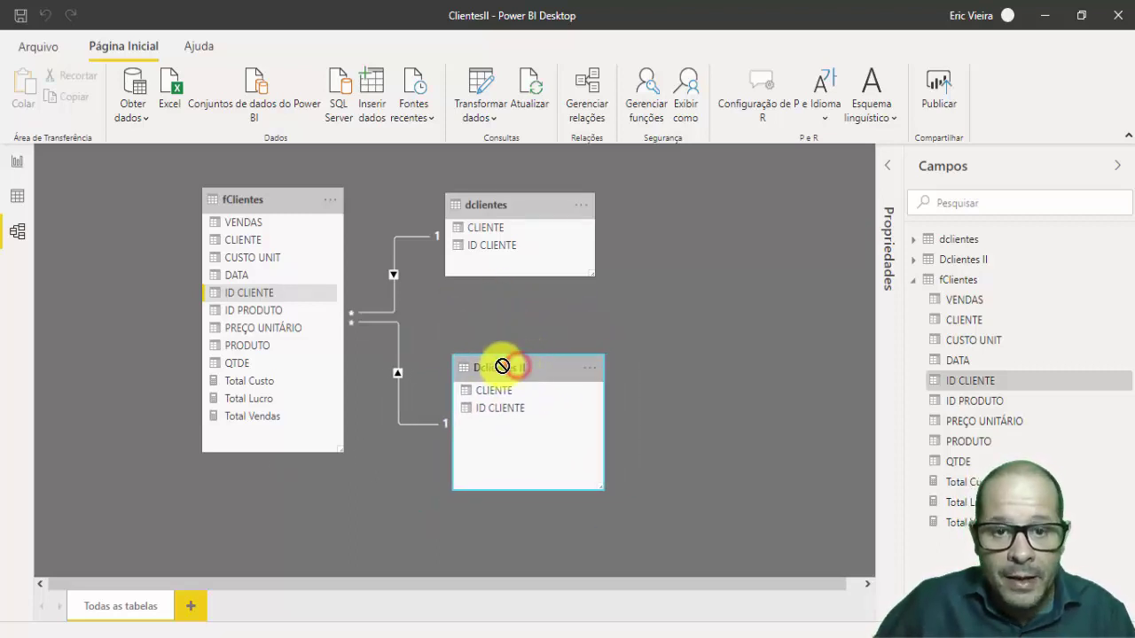
- Check the relationship between fClientes and dclientes, and hide the ID CLIENTE column of fClientes from the report view
left_click(396, 356)
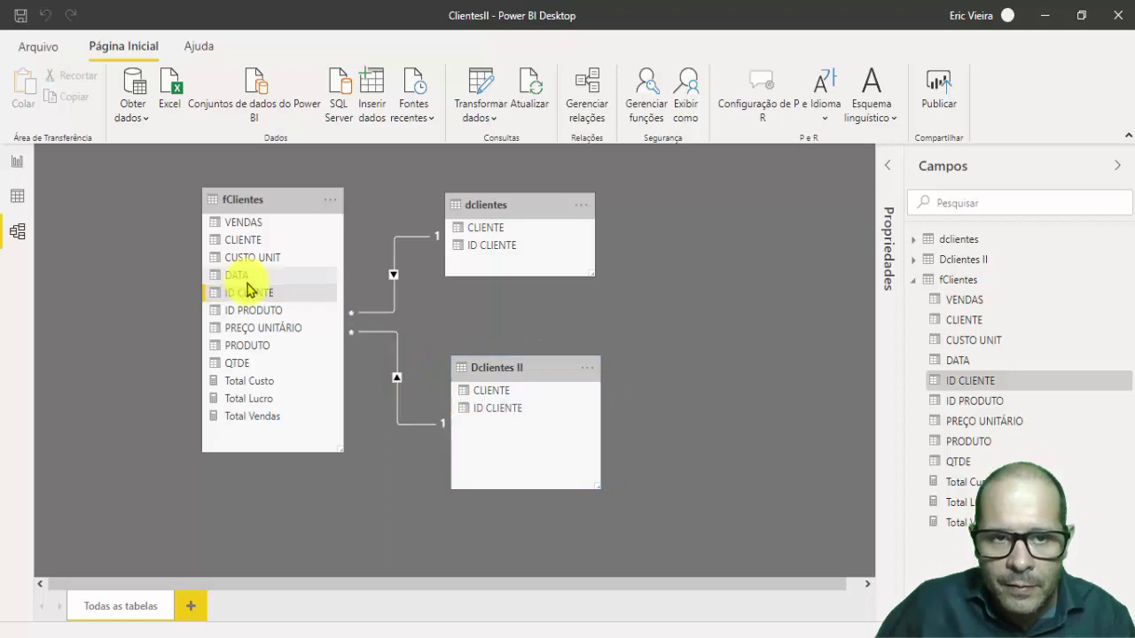
left_click(407, 245)
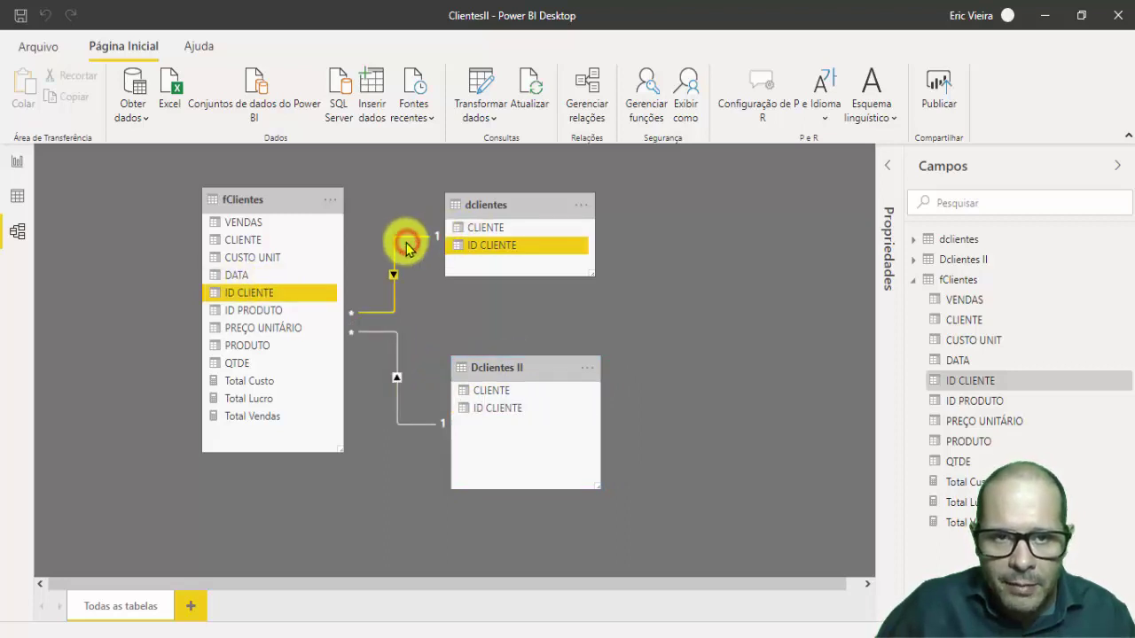
left_click(252, 298)
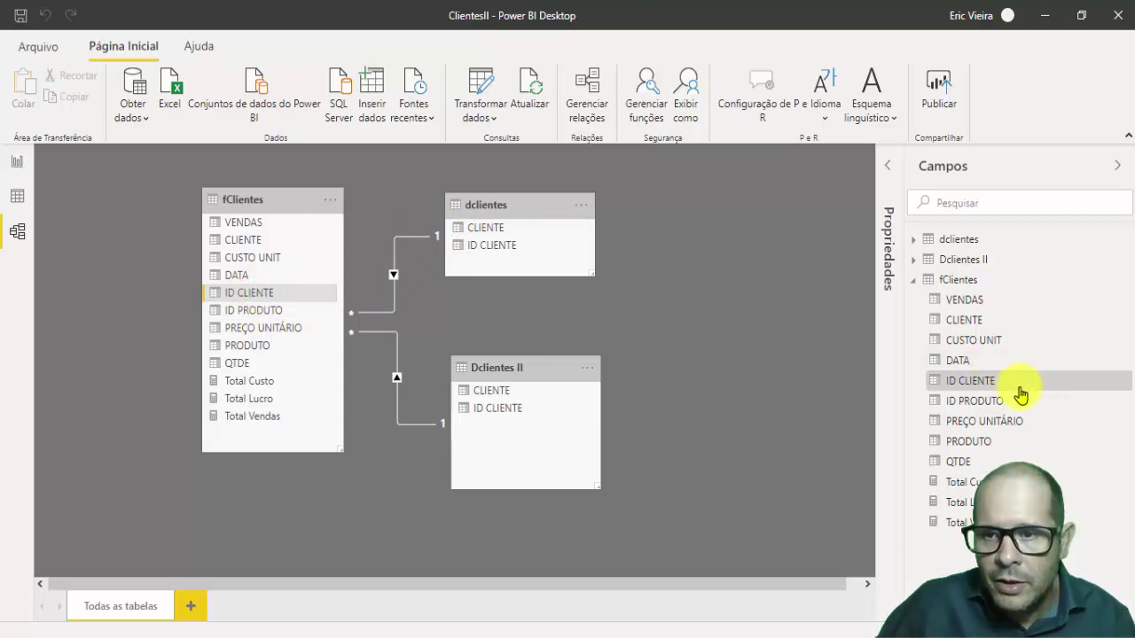
right_click(988, 385)
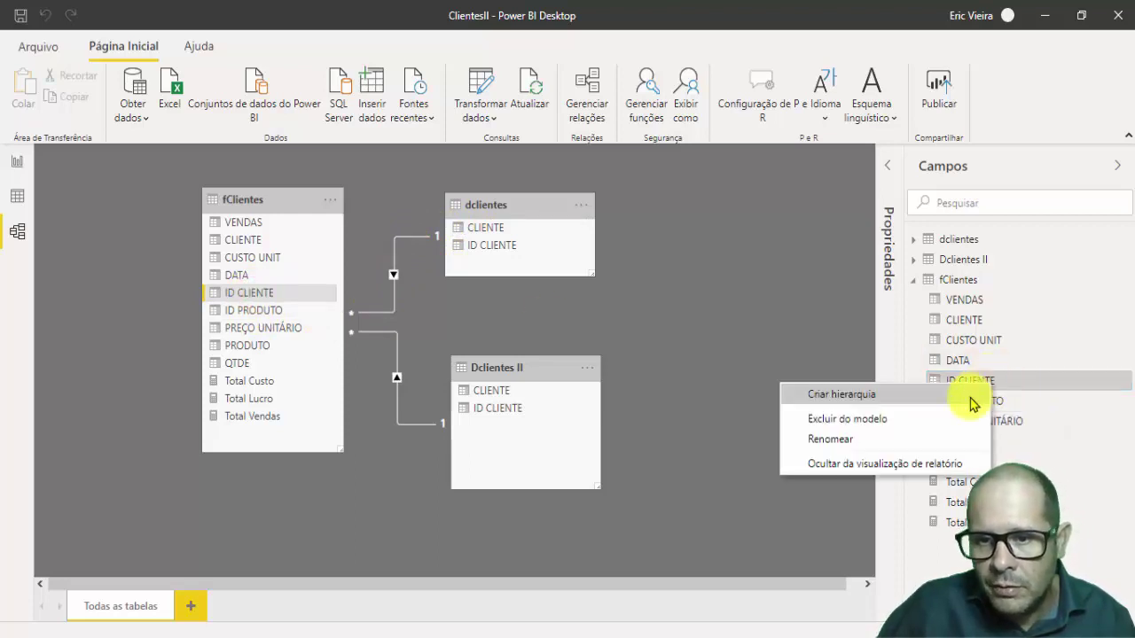
left_click(868, 476)
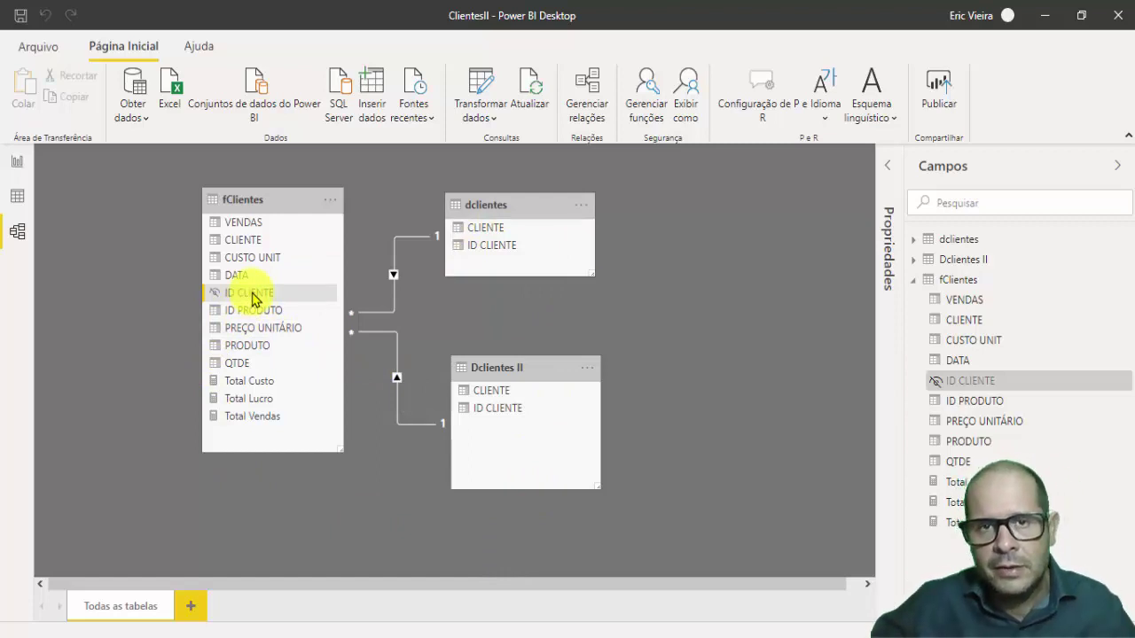
- Build a table visual near the report page's upper-left corner with CLIENTE from dclientes and the Total Vendas measure
left_click(14, 164)
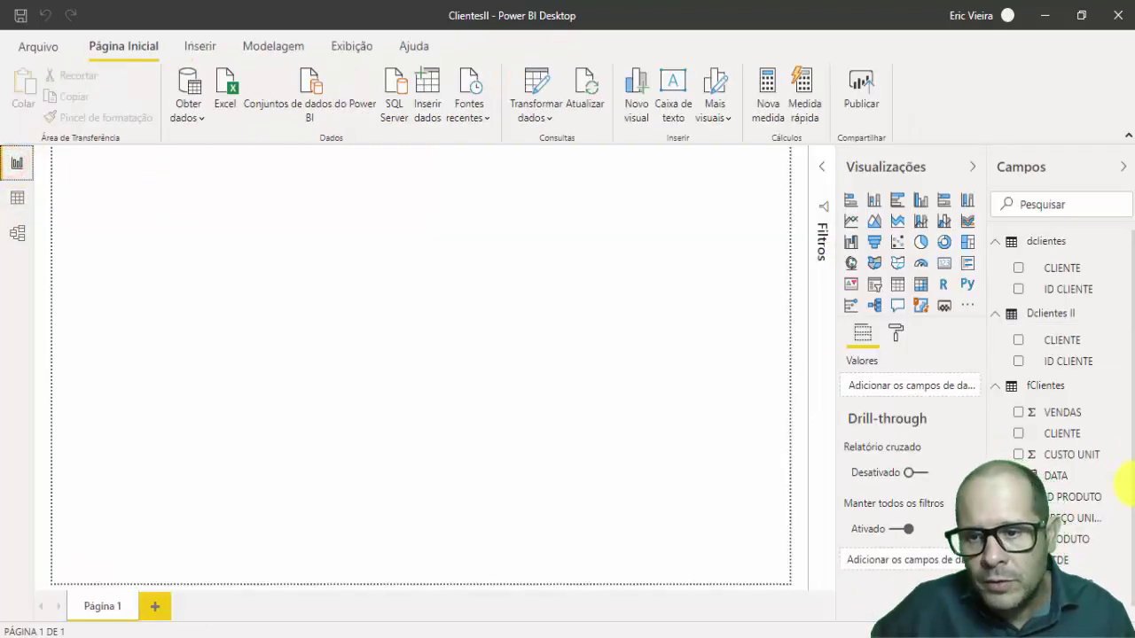
left_click_drag(1067, 267, 213, 204)
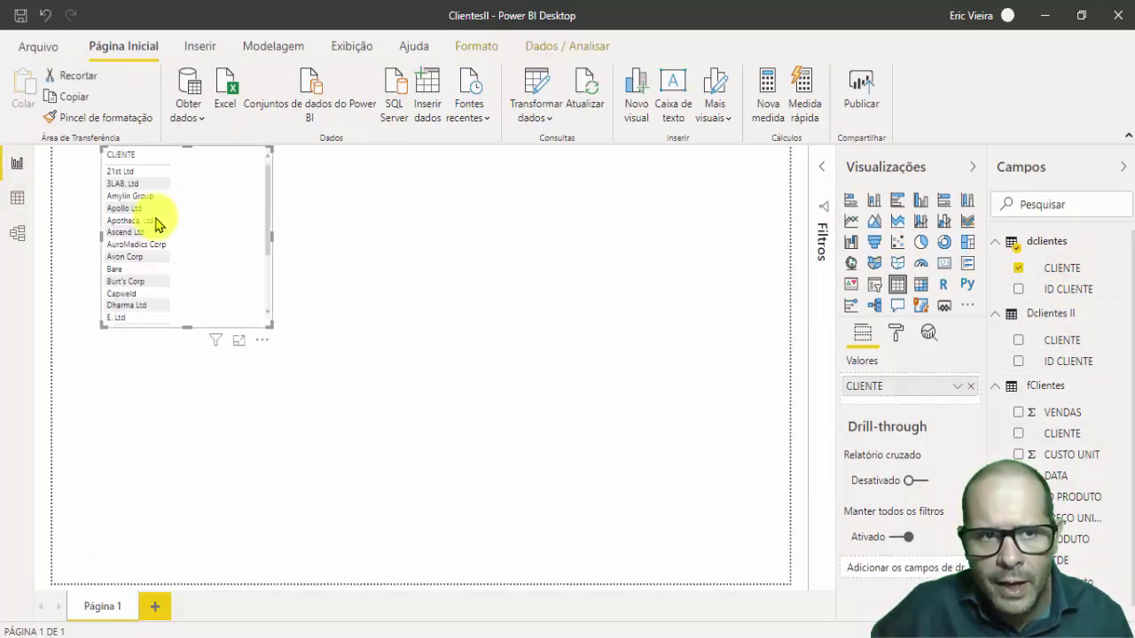
scroll(1104, 585, "down", 1)
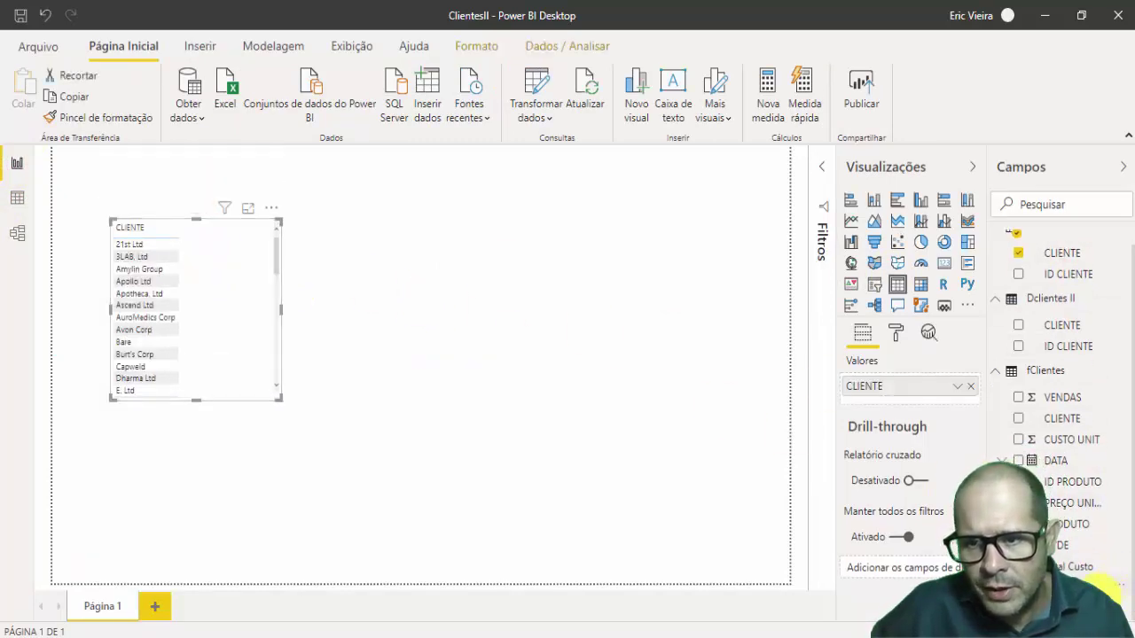
left_click_drag(1064, 587, 223, 236)
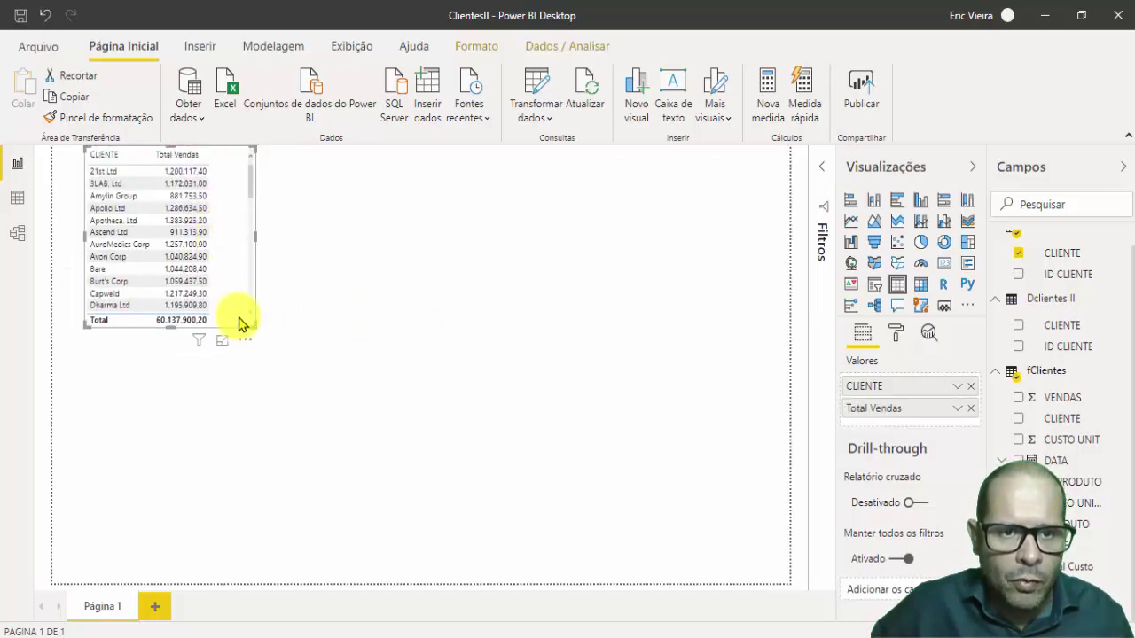
left_click(250, 327)
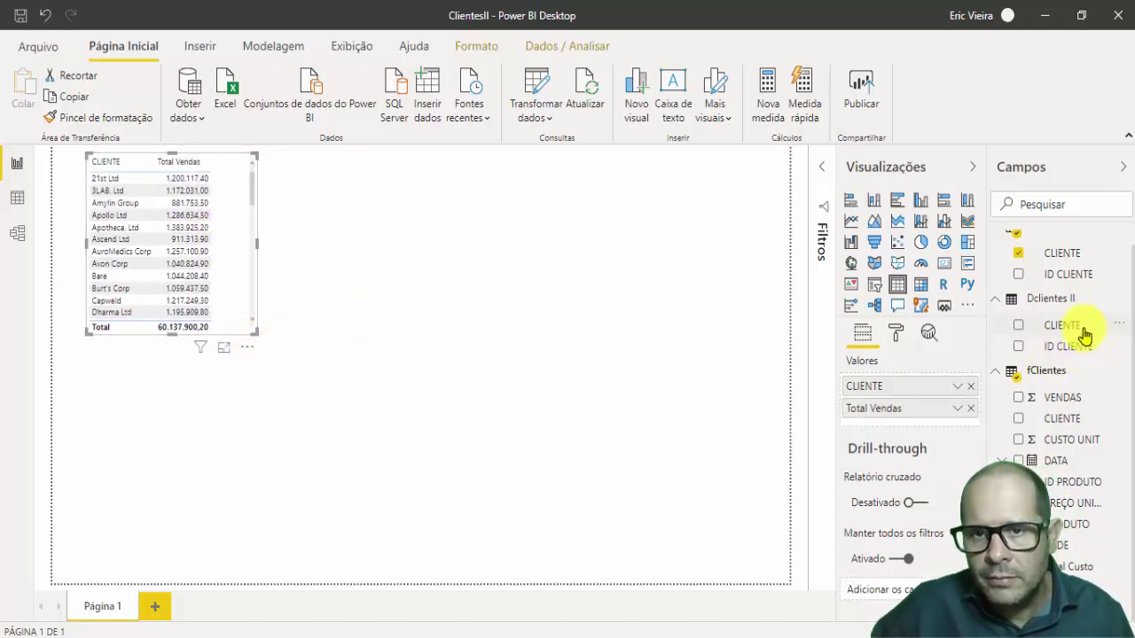
- Build a second table visual with CLIENTE from Dclientes II and Total Vendas, and move both visuals slightly down the page
left_click_drag(1077, 327, 580, 208)
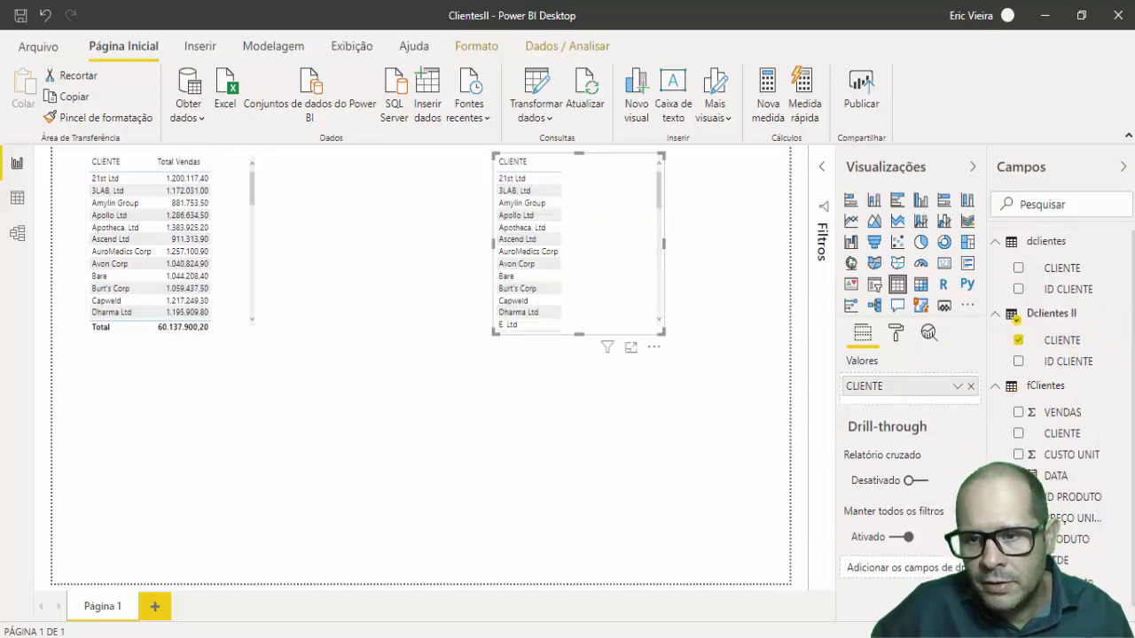
left_click_drag(1073, 595, 635, 262)
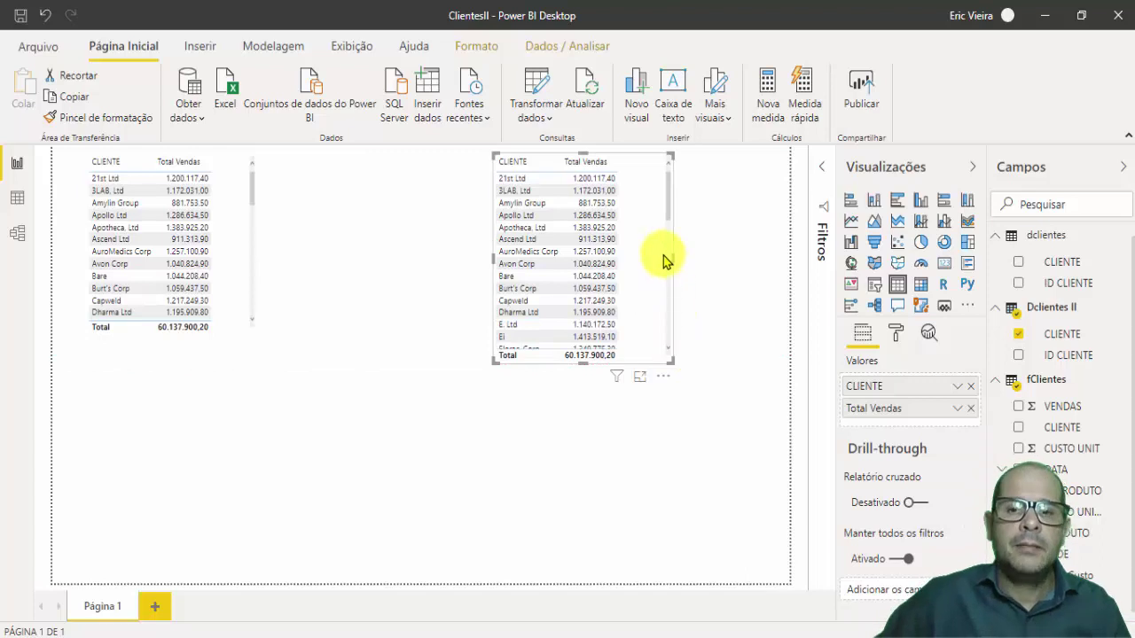
left_click_drag(664, 256, 658, 284)
left_click_drag(236, 217, 238, 257)
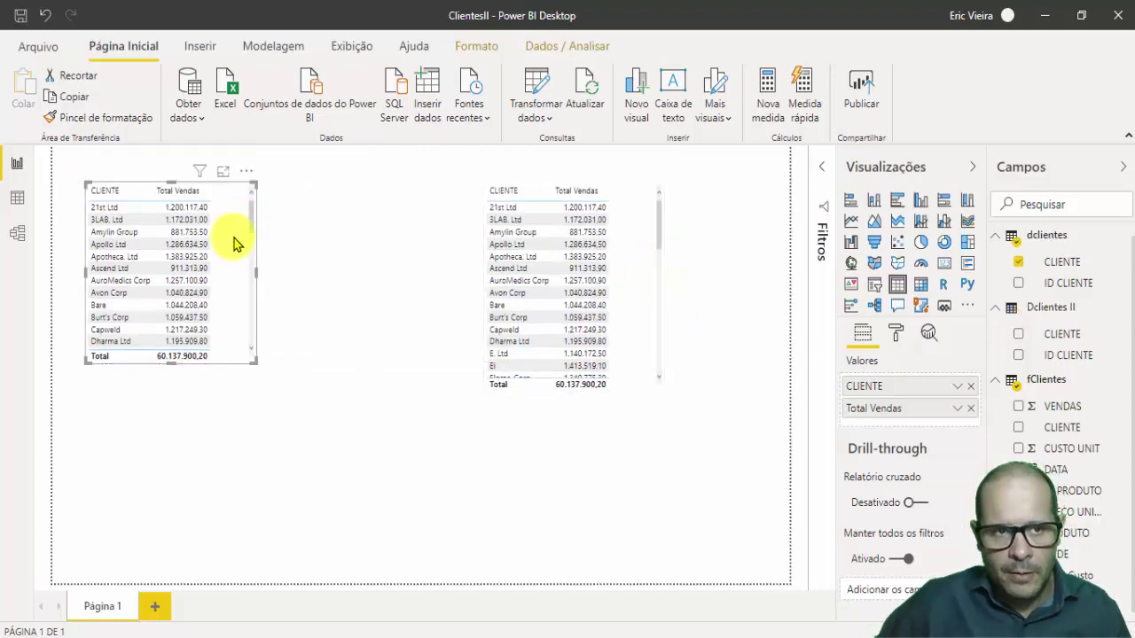
- Add the calculated column Total de vendas = [Total Vendas] to the dclientes table, formatted with thousands separators and two decimals
left_click(17, 197)
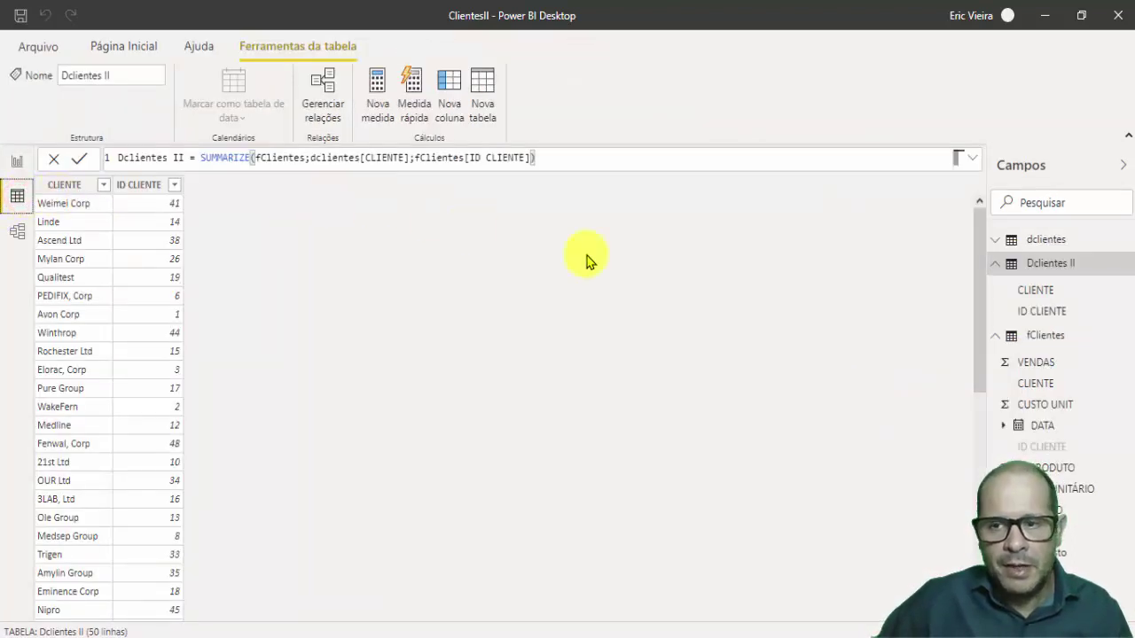
left_click(1035, 241)
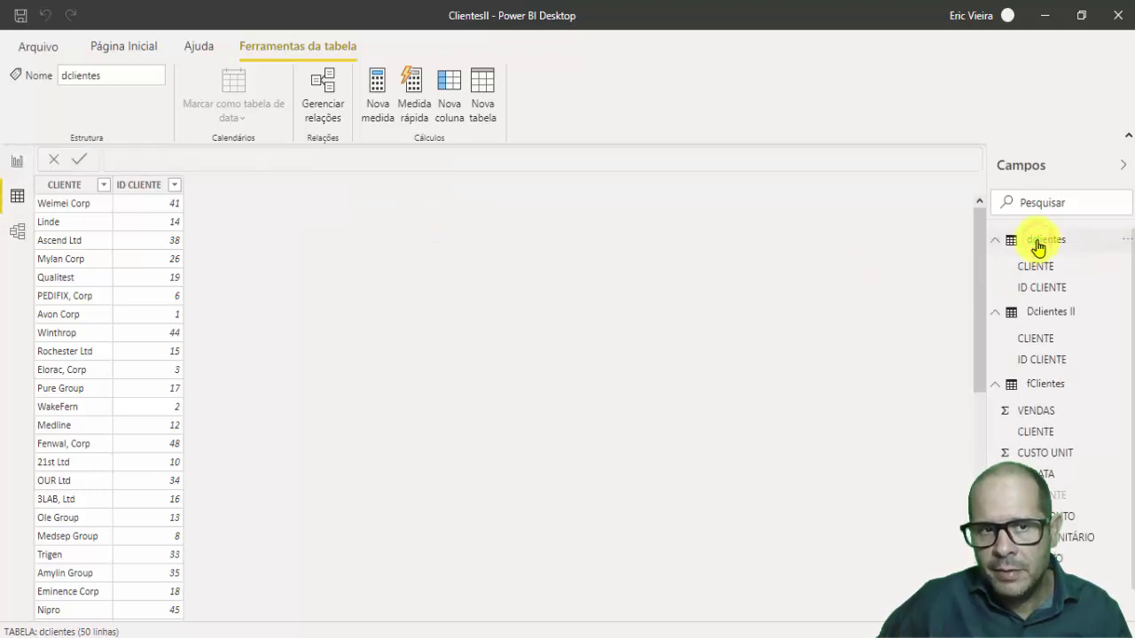
left_click(143, 196)
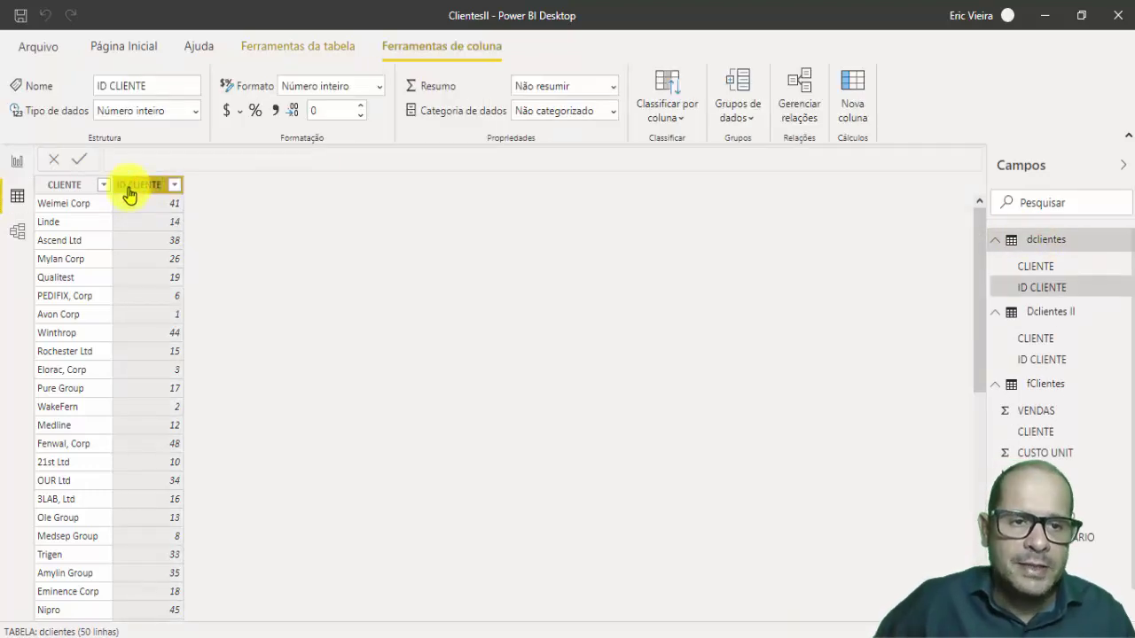
left_click(62, 192)
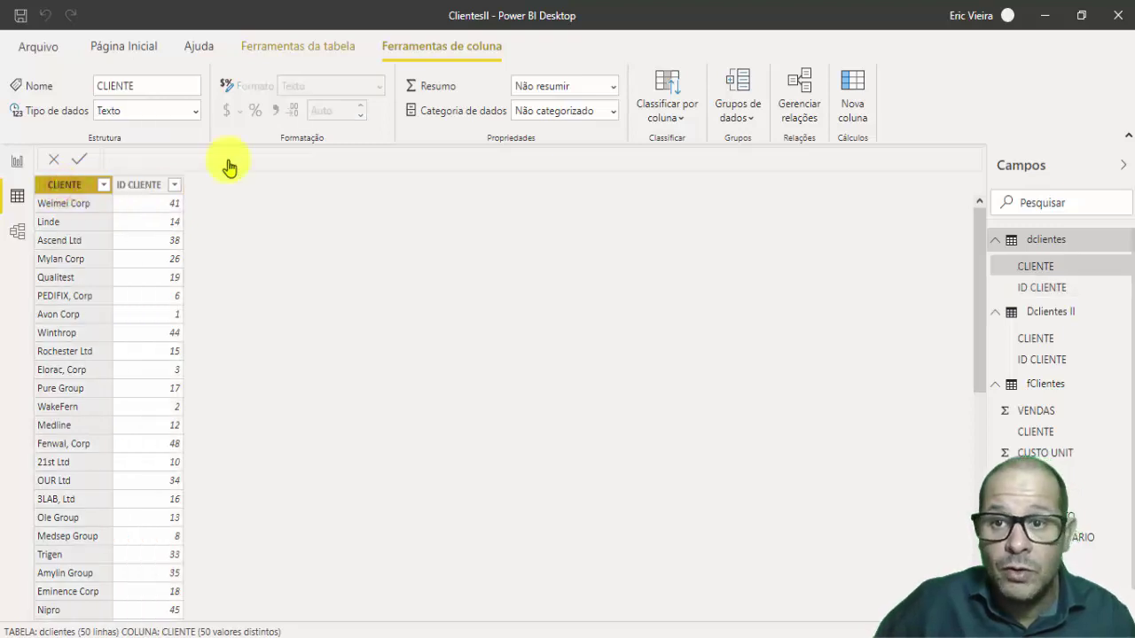
left_click(850, 86)
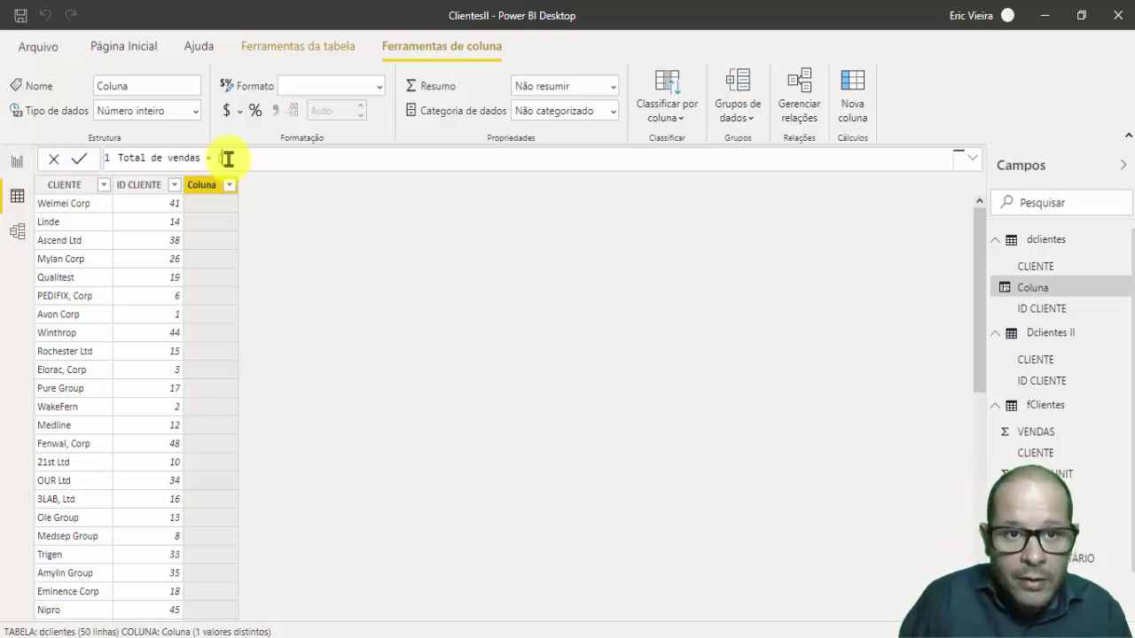
key("Down")
key("Down")
key("Down")
key("Down")
key("Tab")
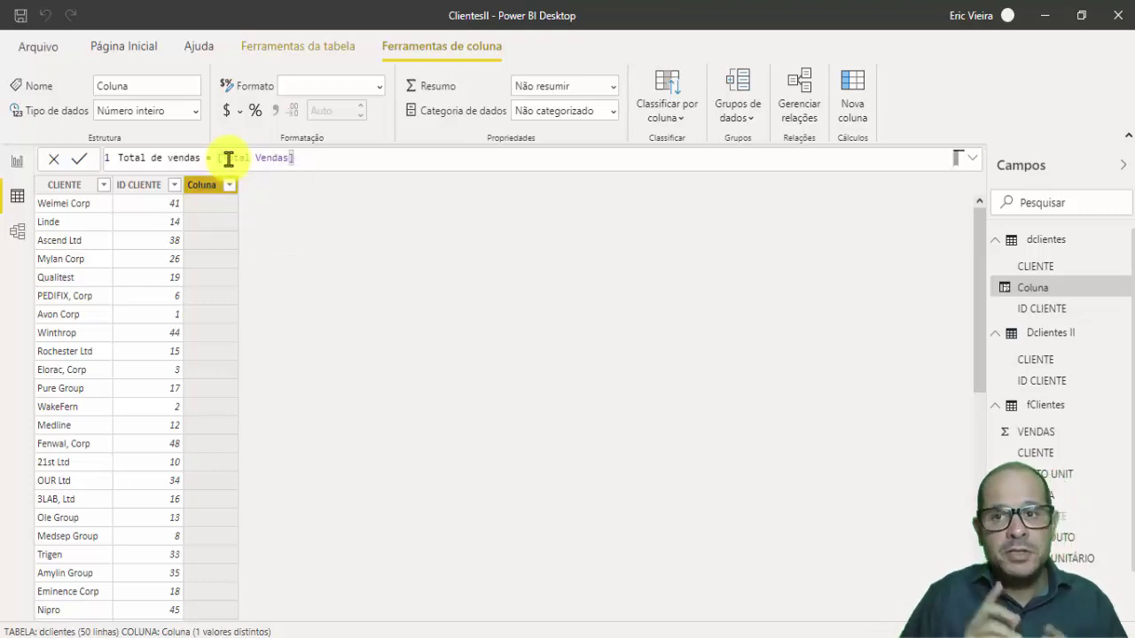
key("Return")
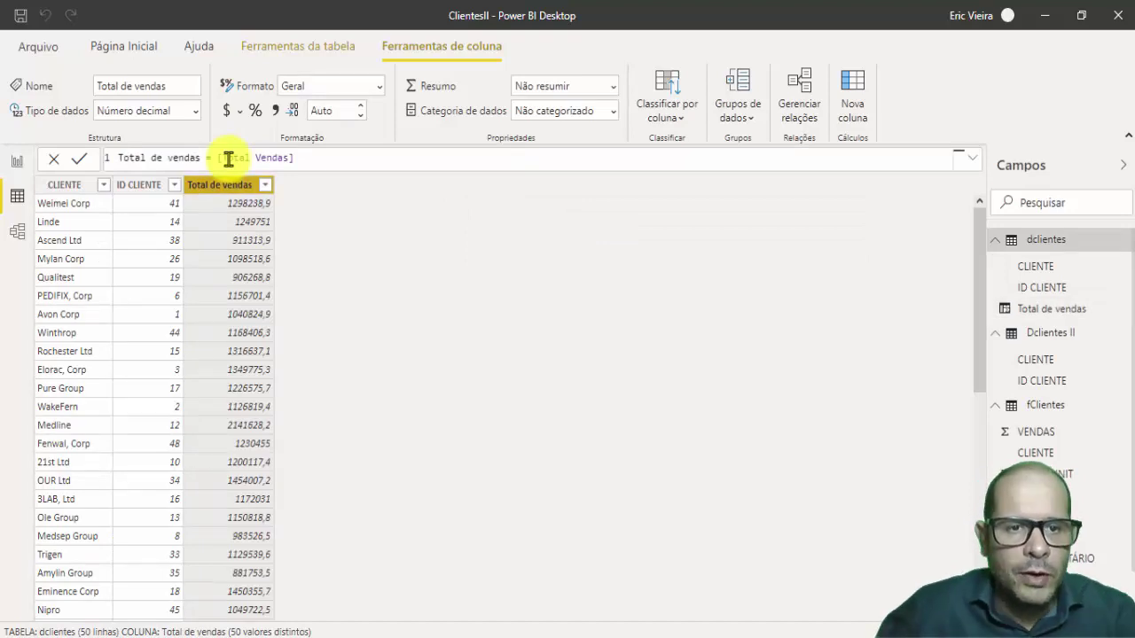
left_click(276, 111)
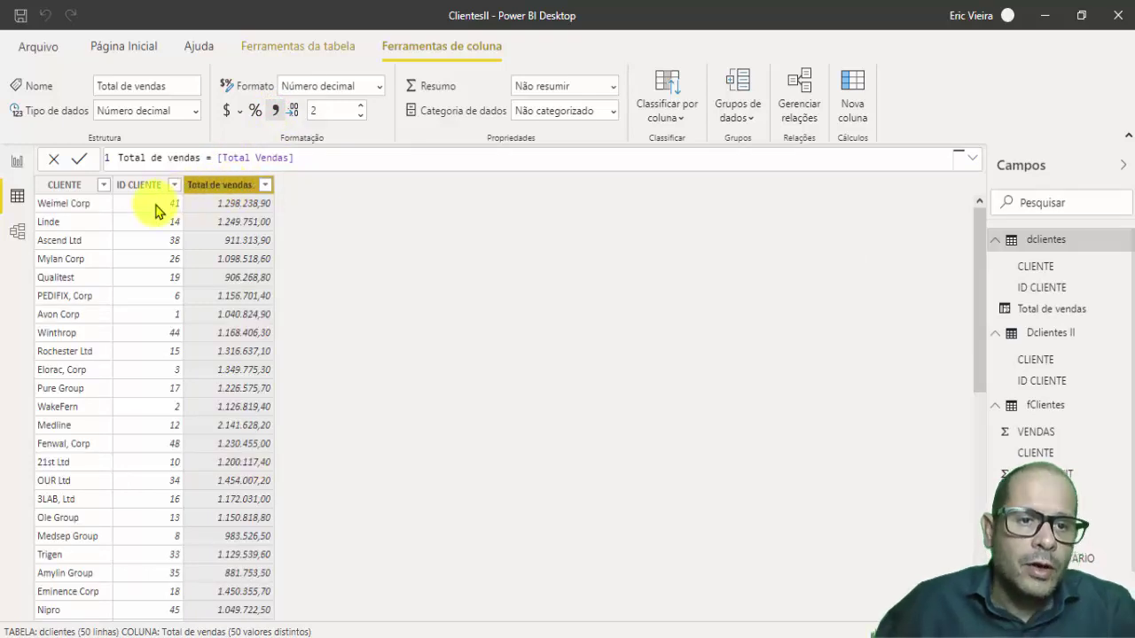
left_click(264, 185)
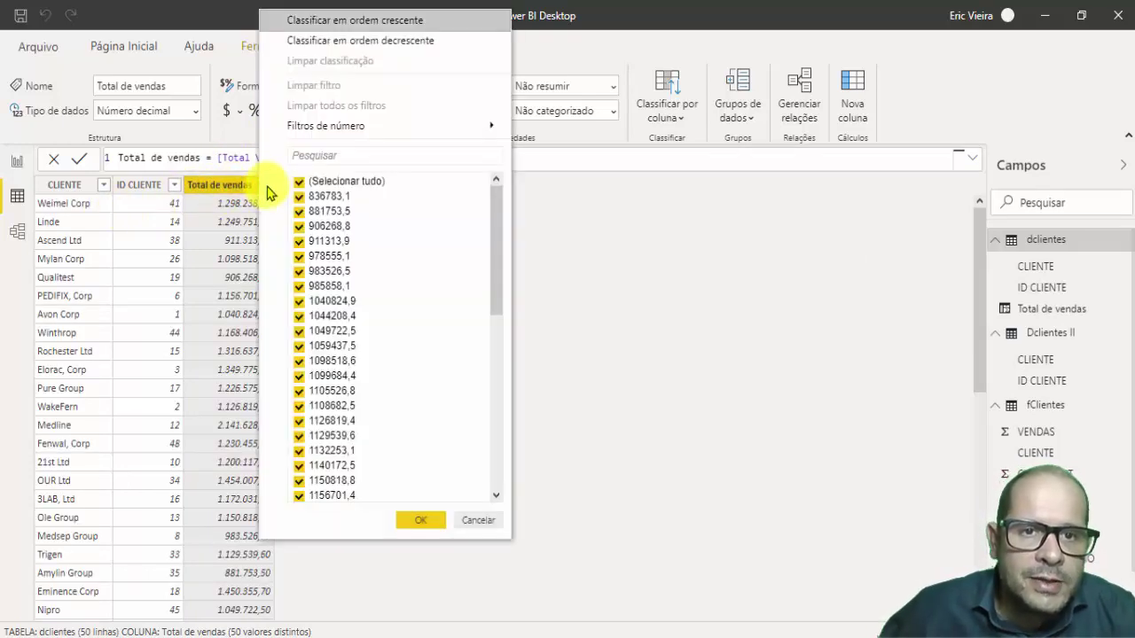
mouse_move(341, 135)
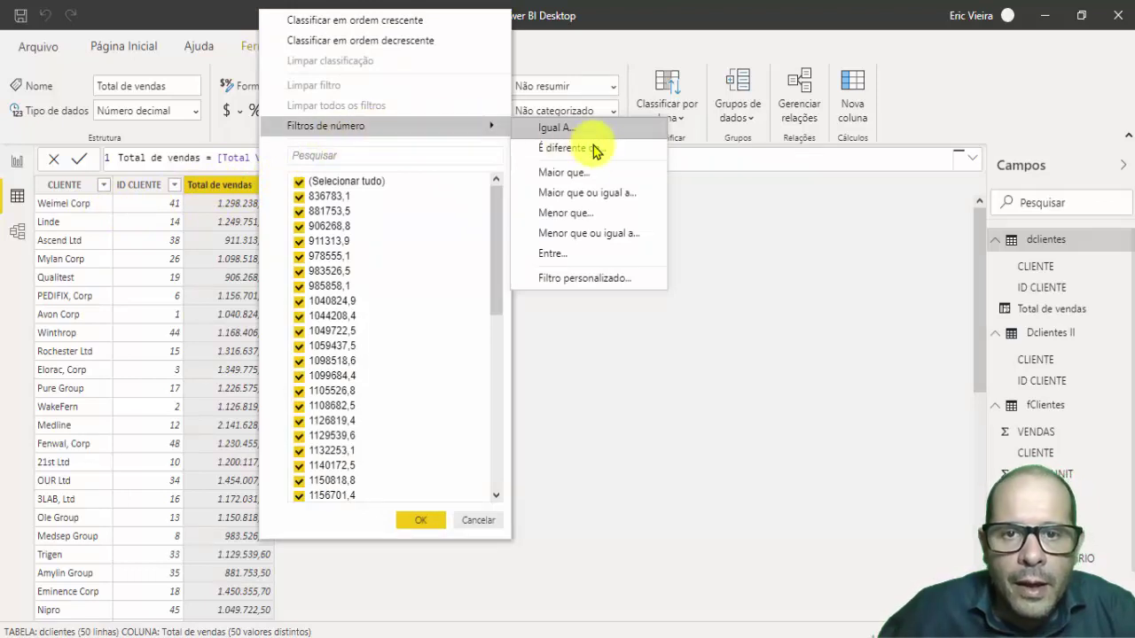
left_click(590, 178)
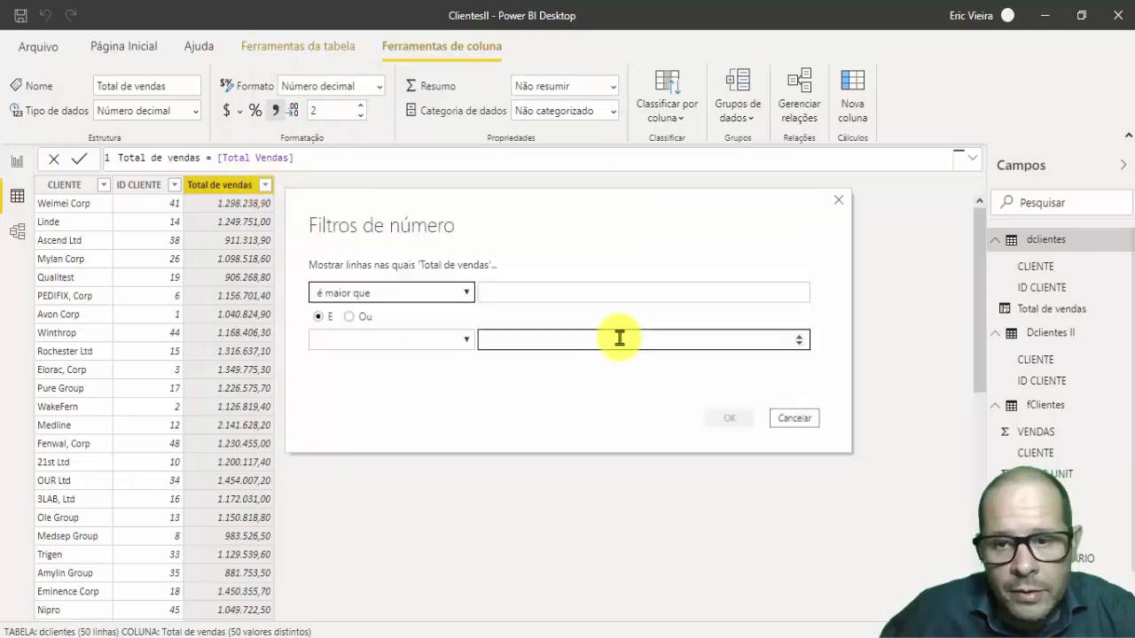
left_click(785, 420)
- Sort the dclientes table by Total de vendas in descending order
left_click(265, 185)
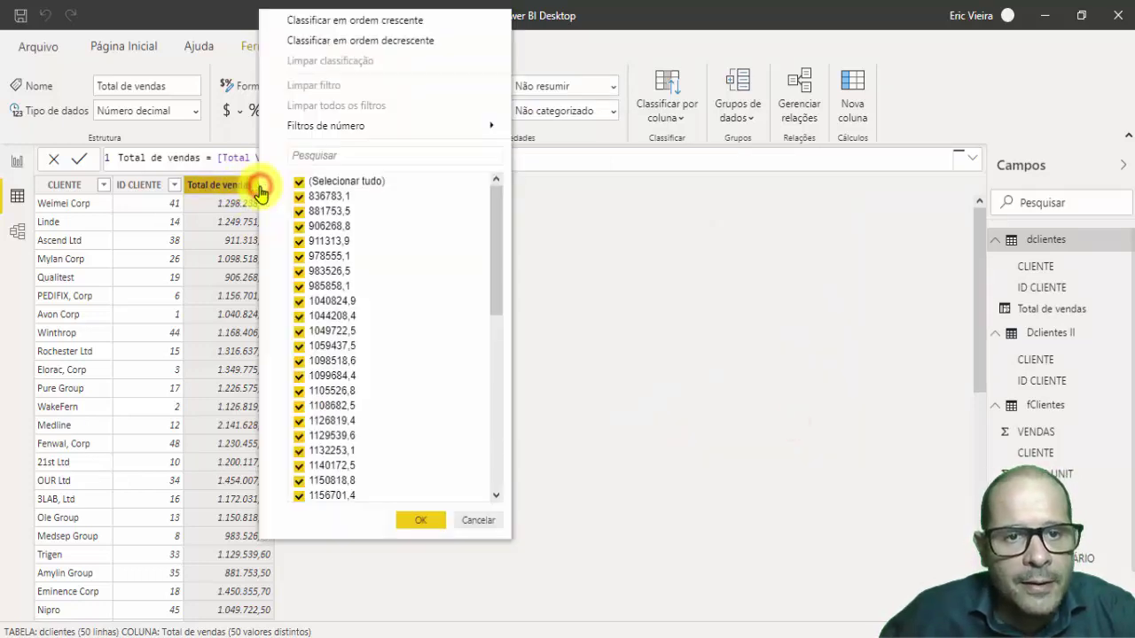
left_click(370, 42)
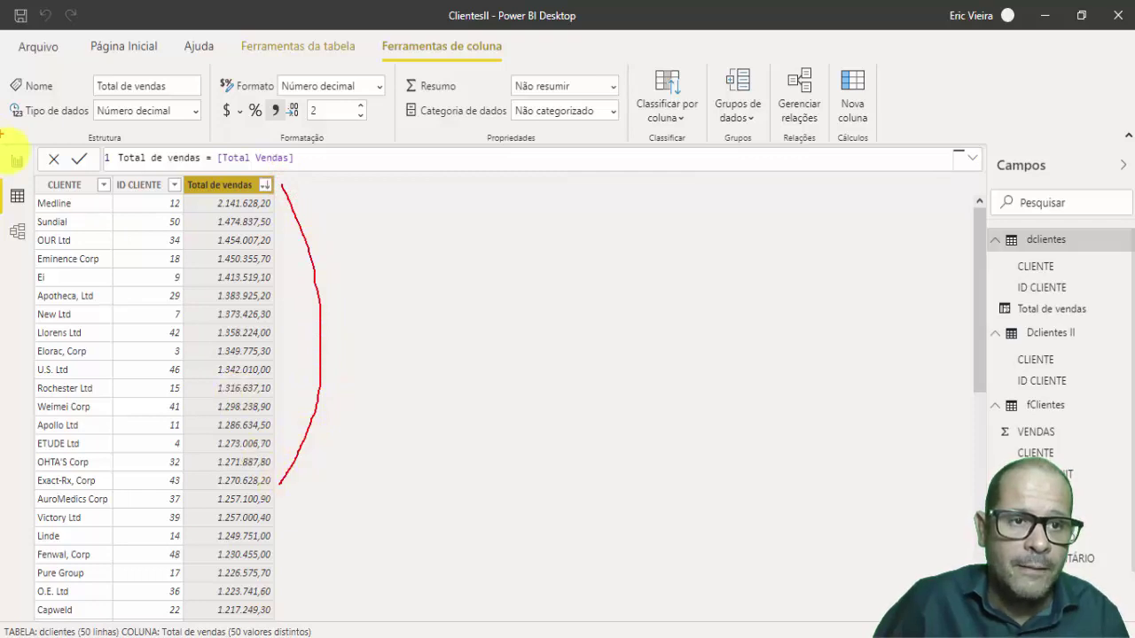
- Move and enlarge the Dclientes II table visual on the report page, and replace its Total Vendas measure with Total de vendas from dclientes
left_click(17, 163)
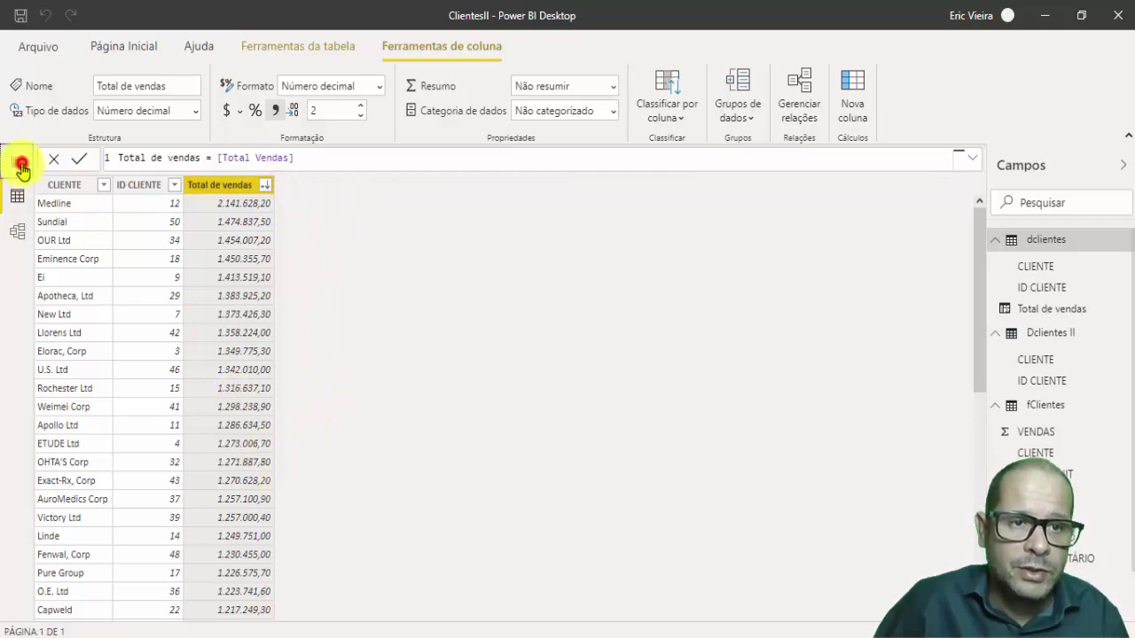
left_click_drag(635, 231, 549, 231)
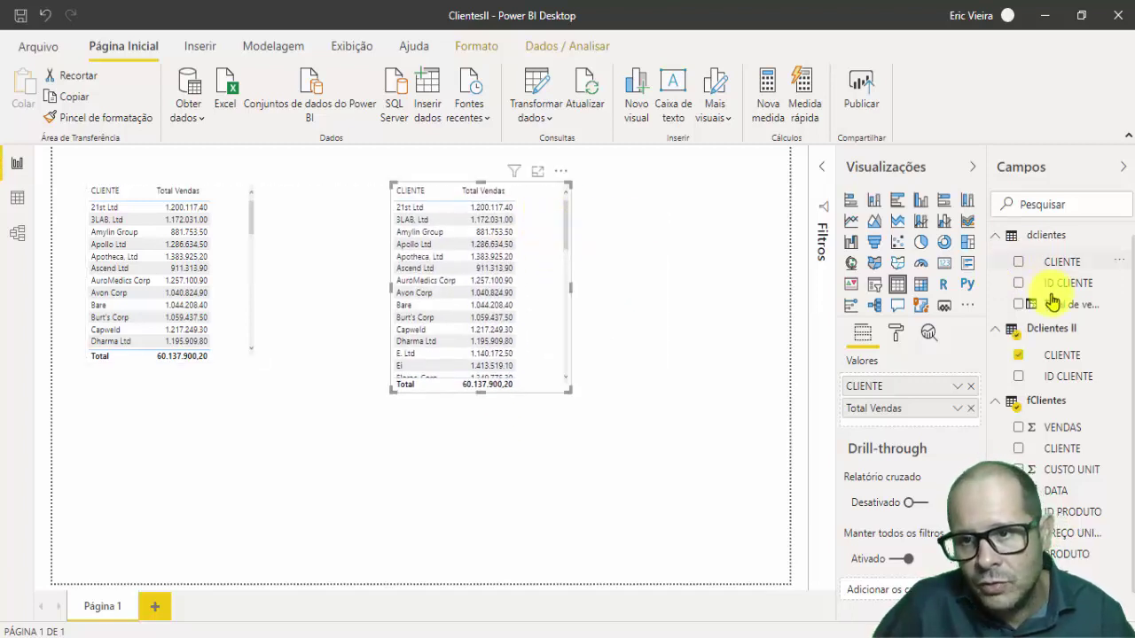
left_click_drag(1057, 304, 550, 284)
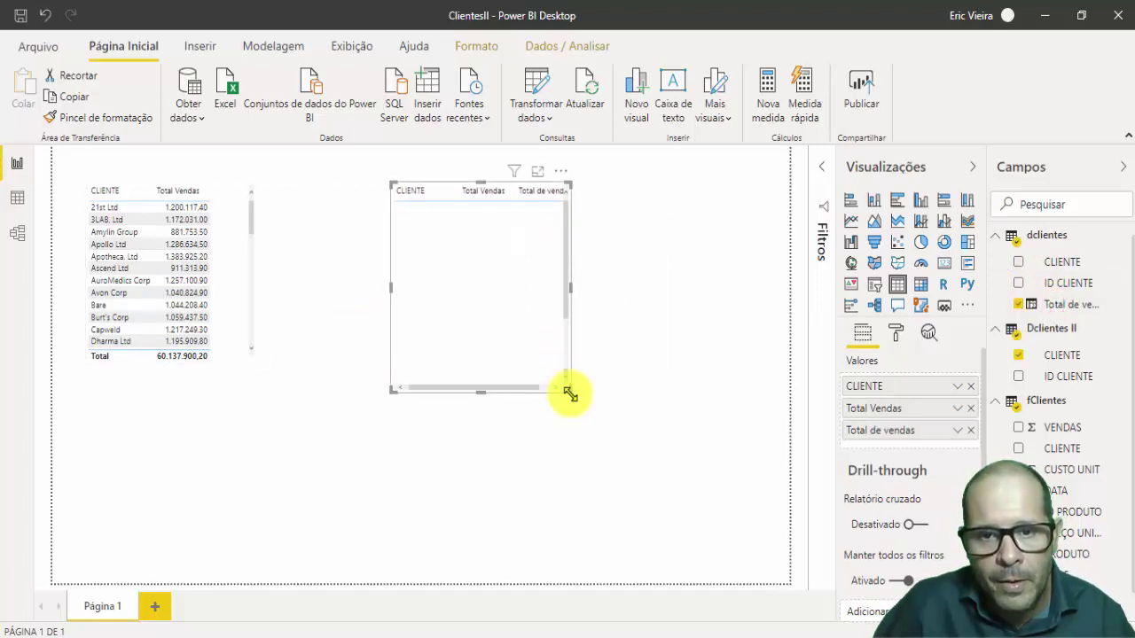
left_click_drag(569, 393, 635, 511)
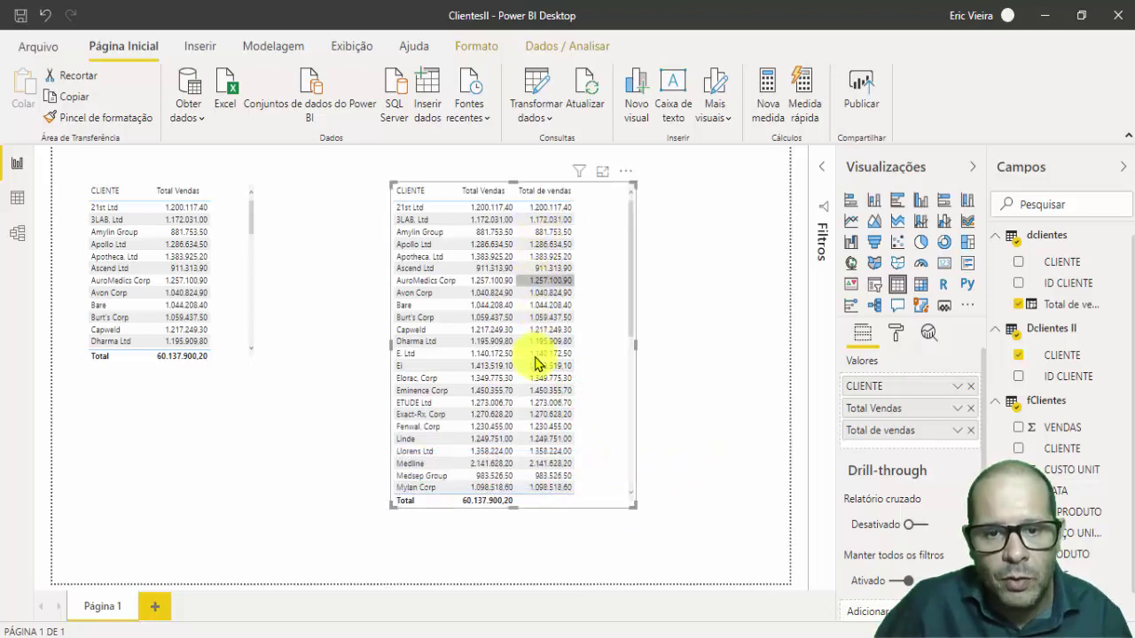
left_click(972, 410)
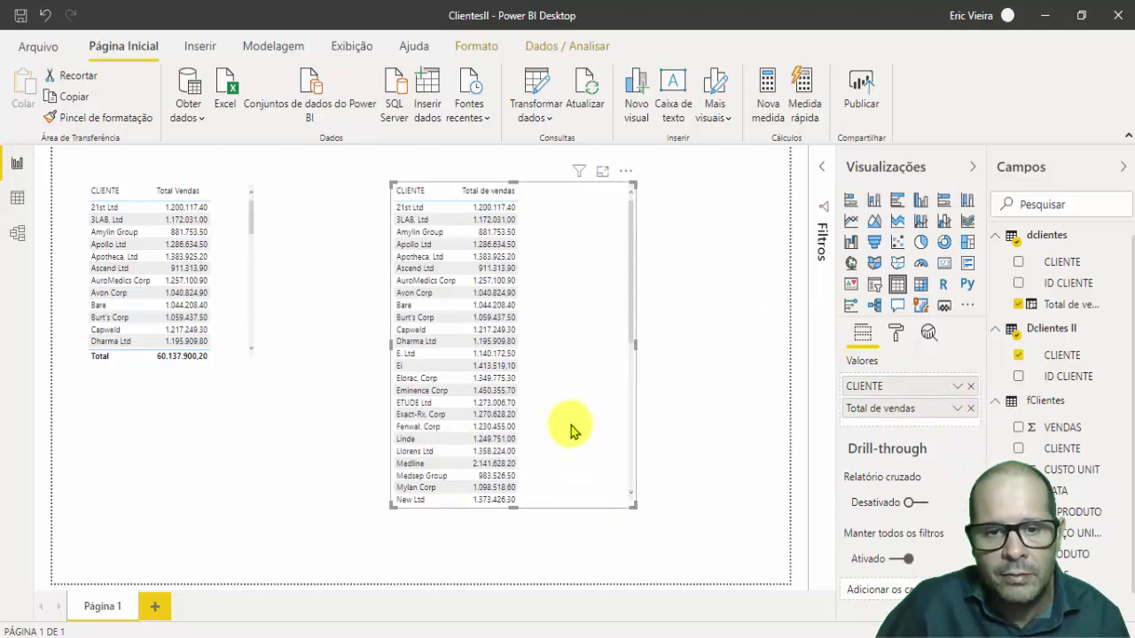
scroll(573, 427, "down", 5)
scroll(572, 397, "up", 5)
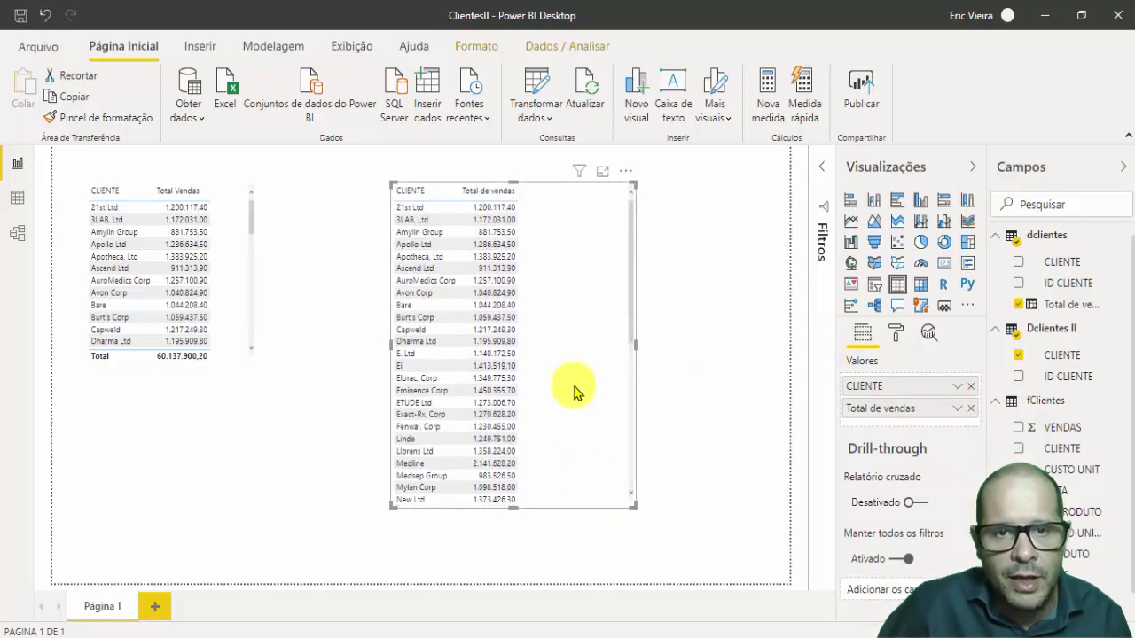
- Delete the Dclientes II table visual and move the remaining dclientes table visual to the upper middle of the report page
key("Delete")
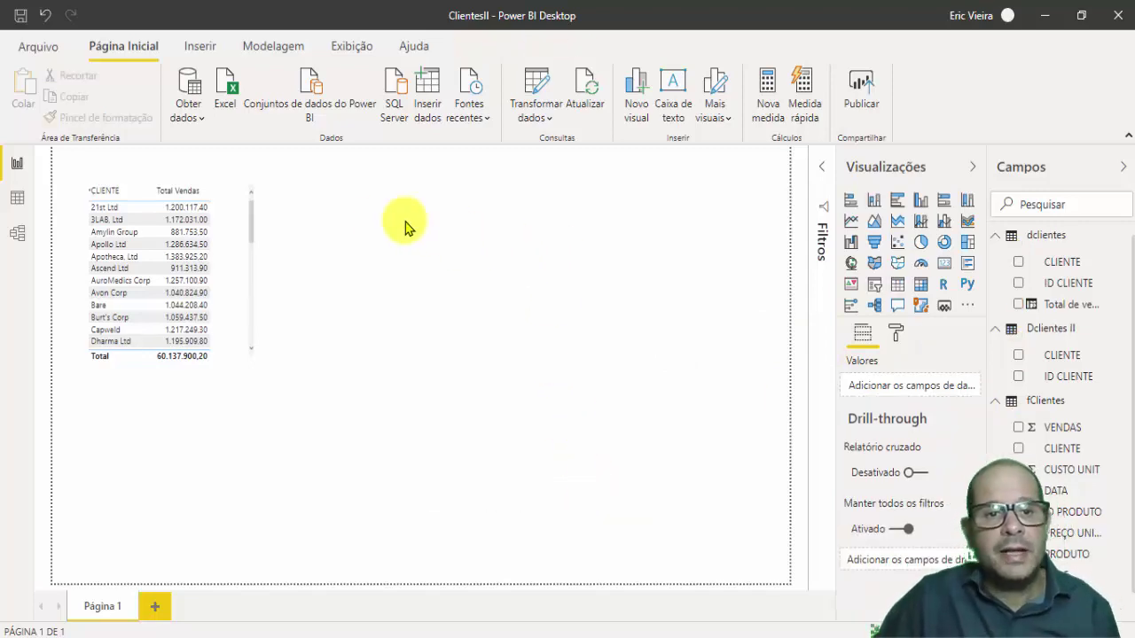
left_click_drag(257, 203, 505, 160)
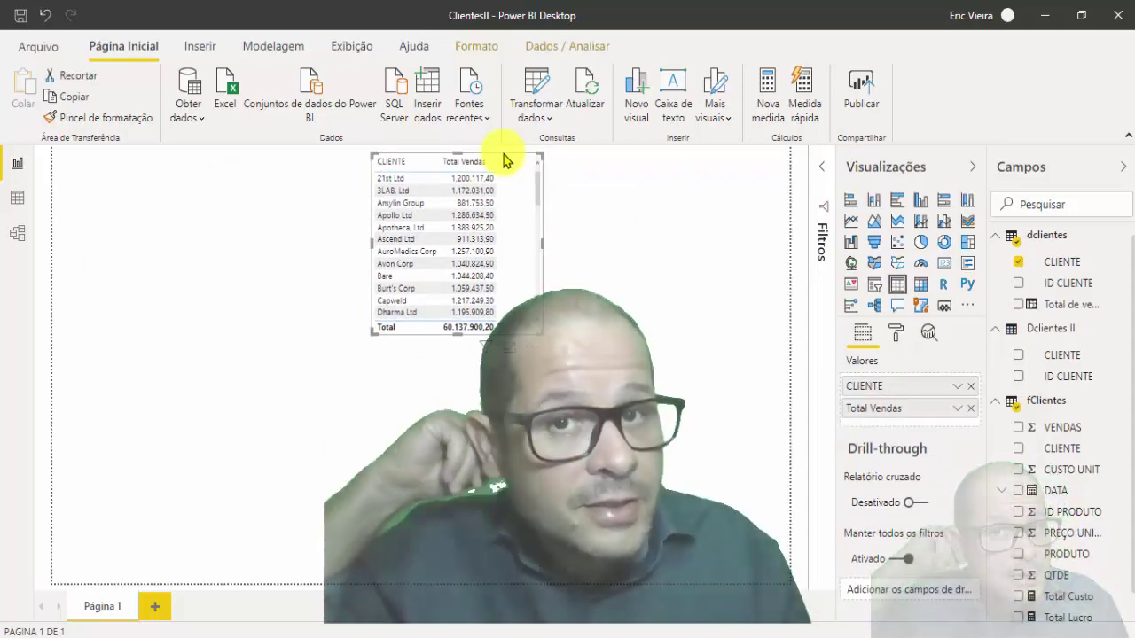